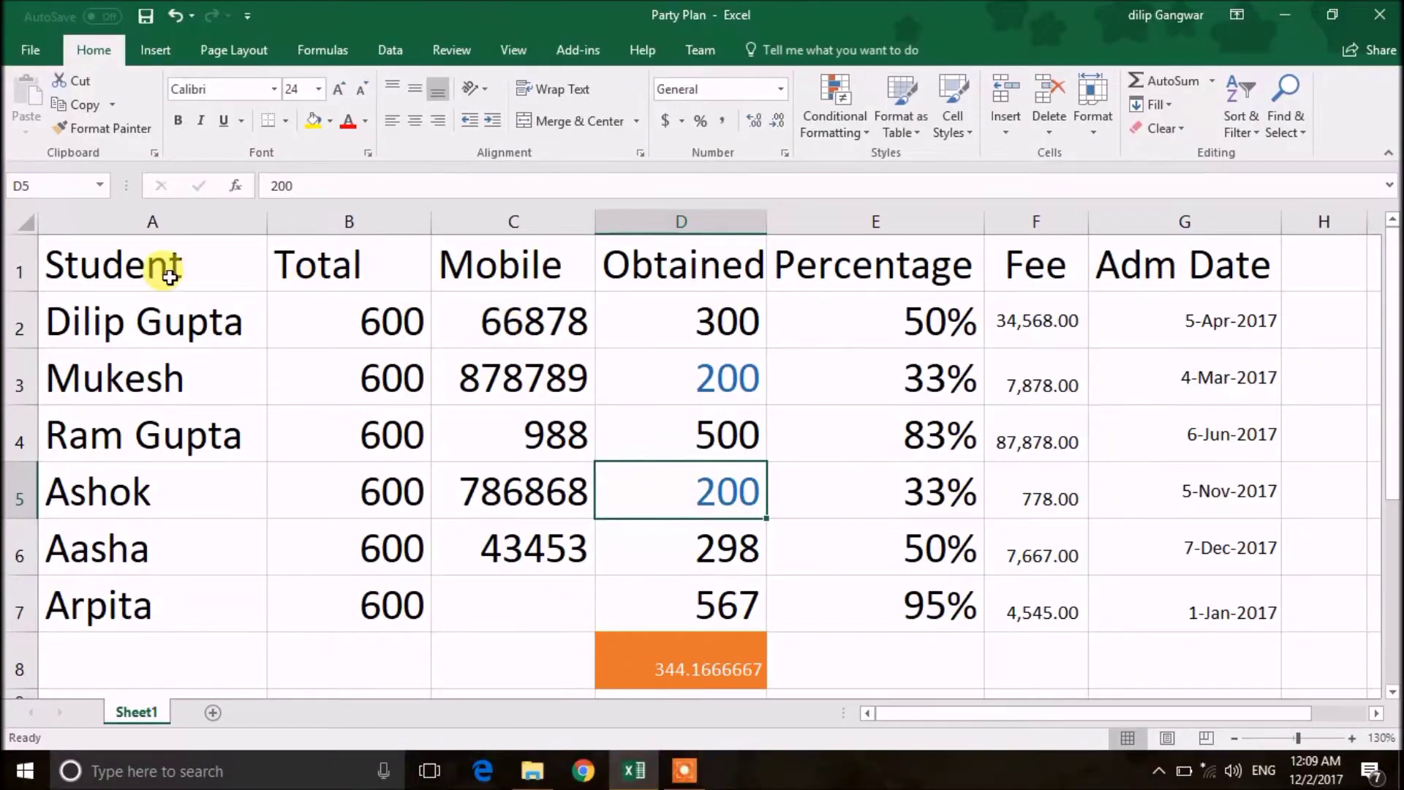
Format the range A1:G7 as a table with an orange style and headers
click(94, 268)
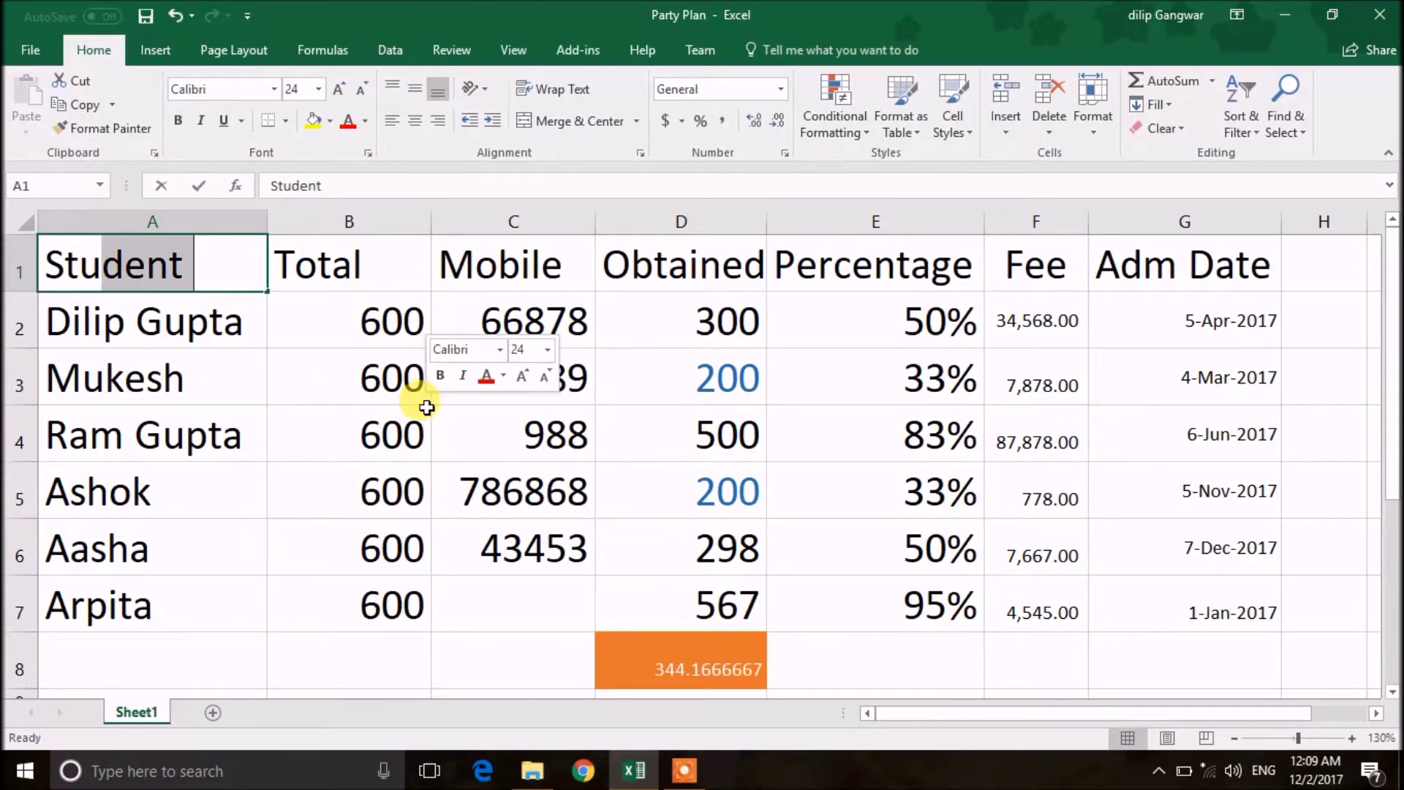
click(413, 431)
drag(141, 256, 680, 498)
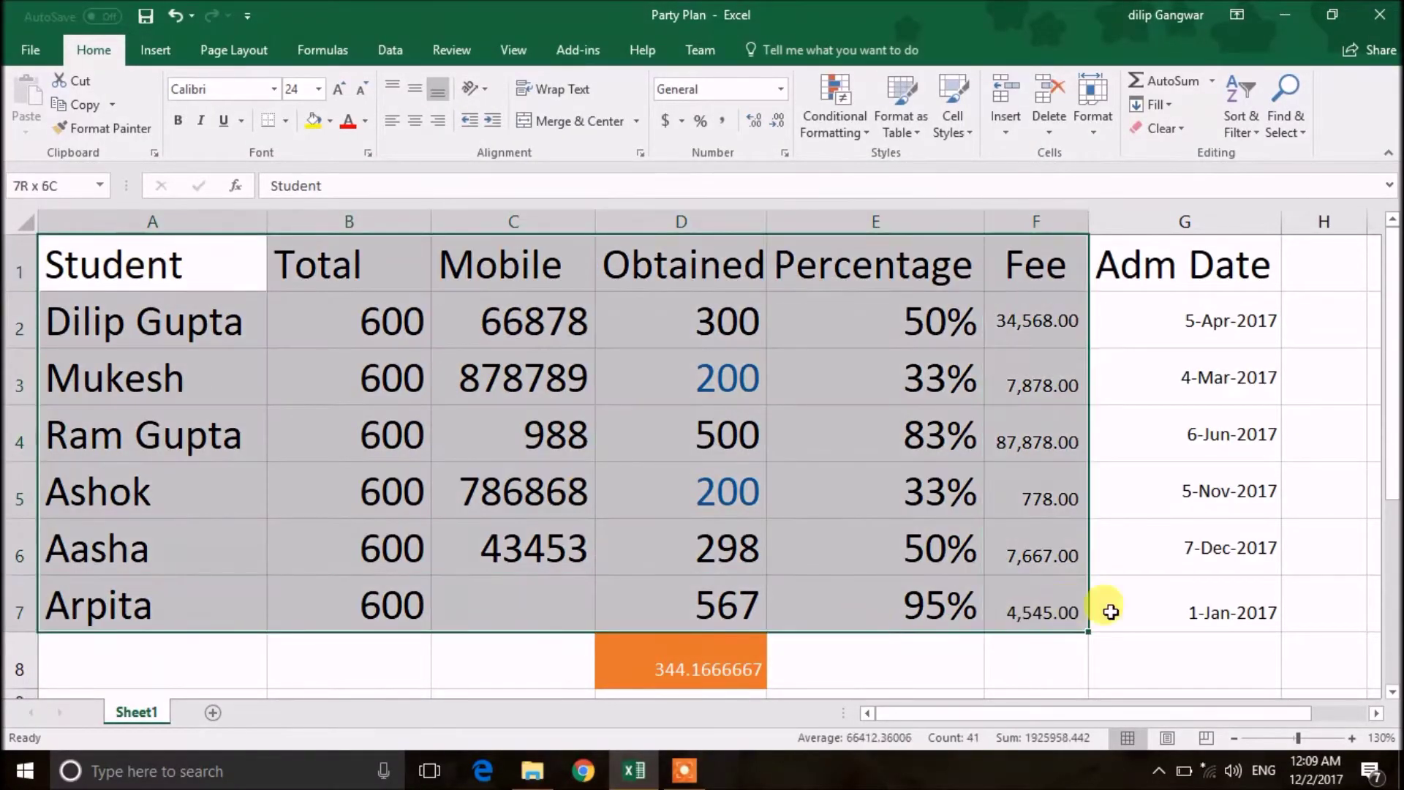
drag(847, 614, 1124, 611)
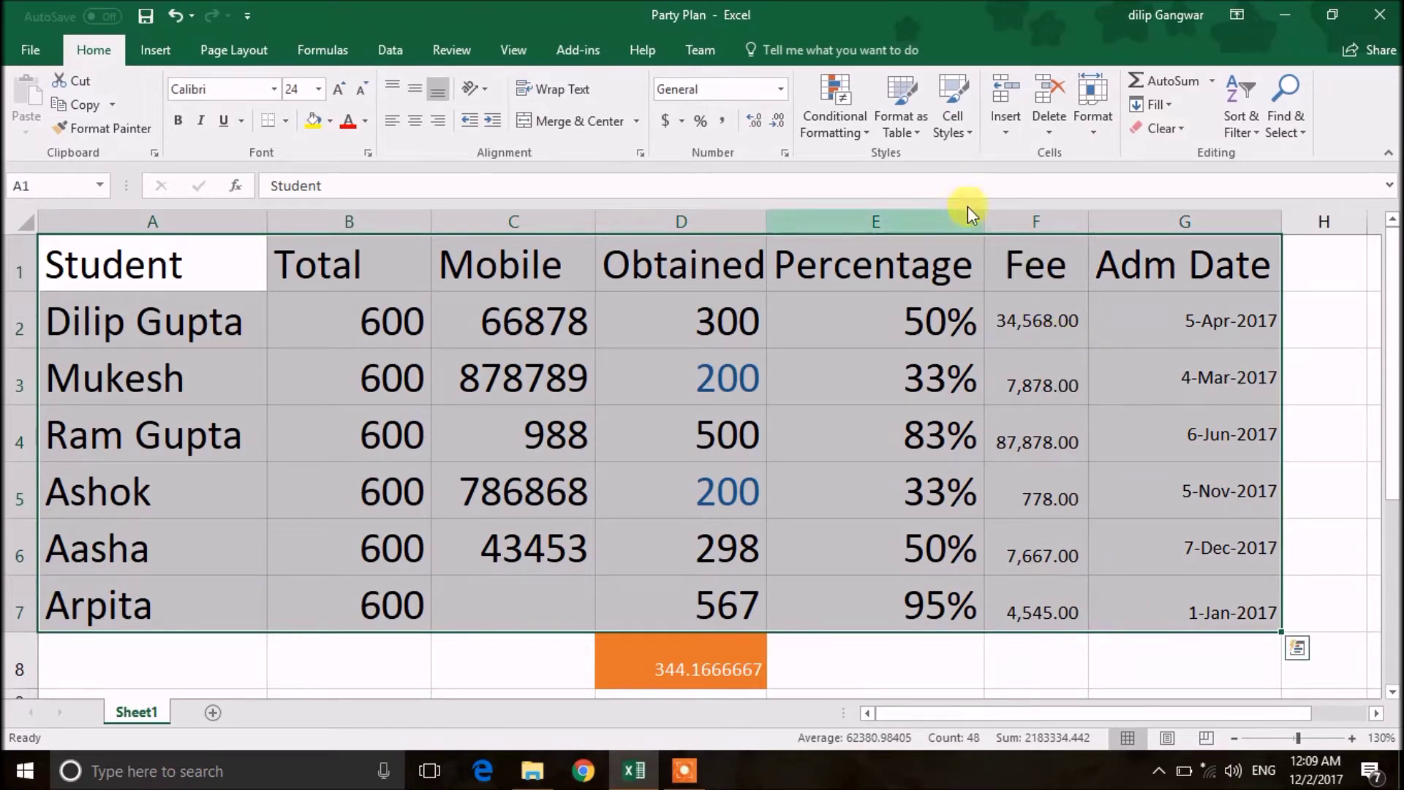
click(915, 136)
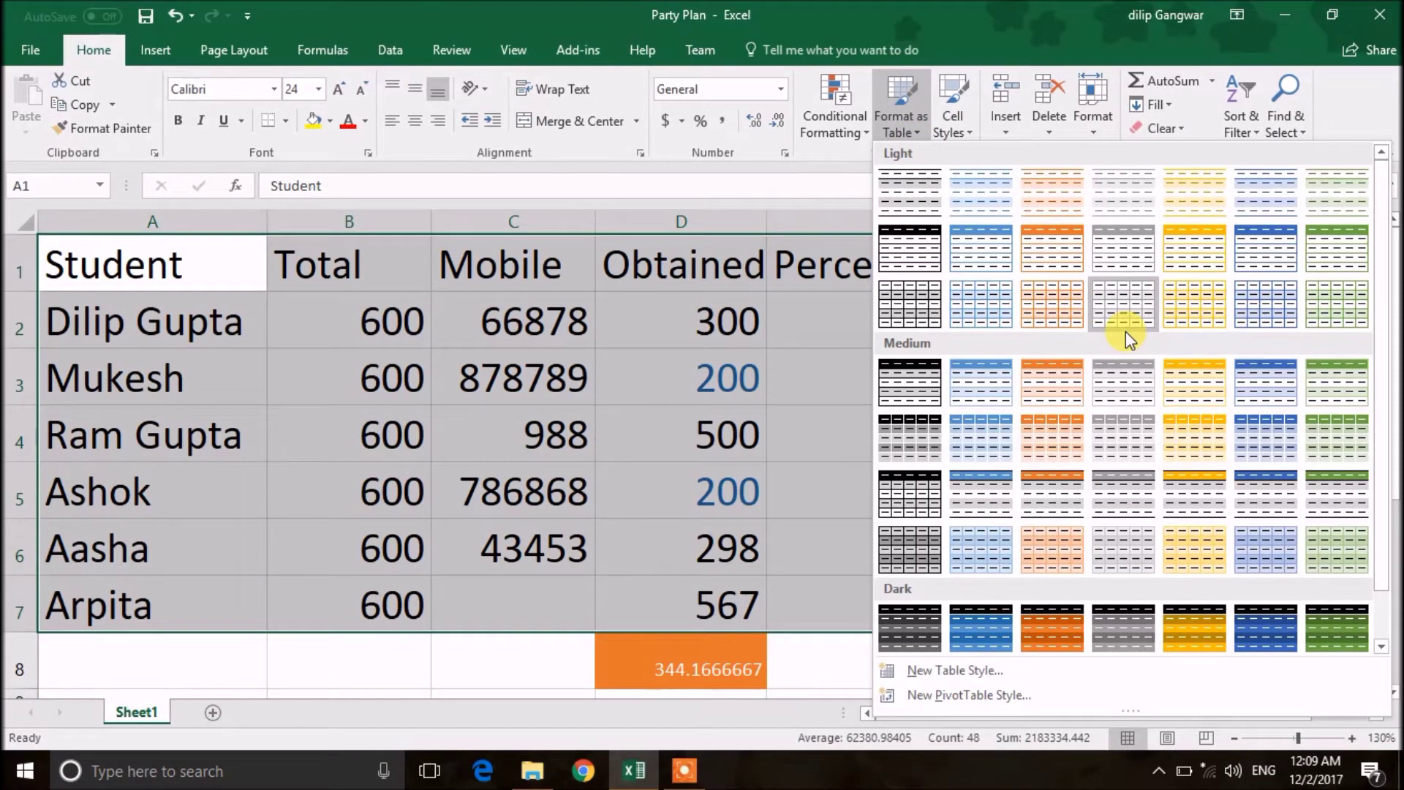
click(1229, 493)
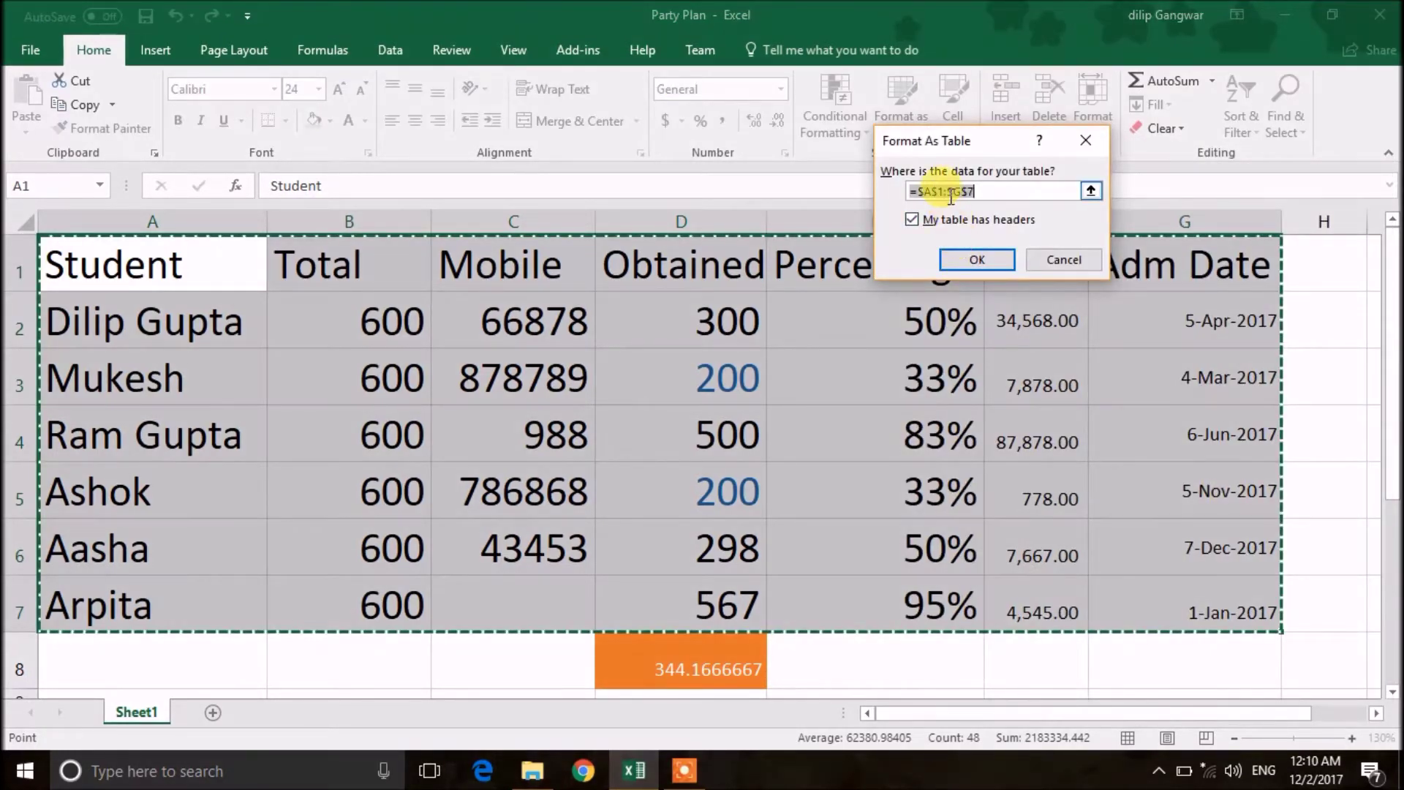
click(973, 252)
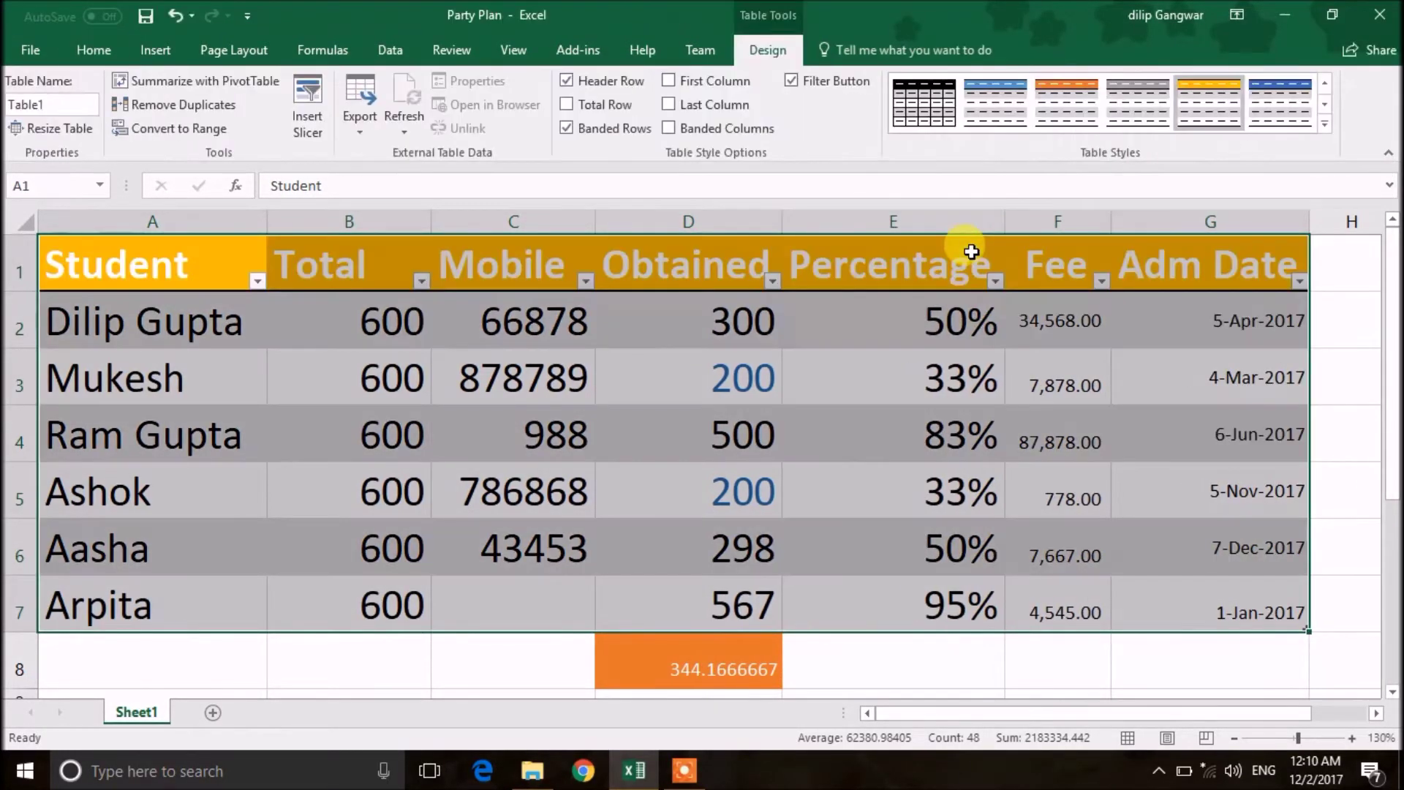
click(703, 360)
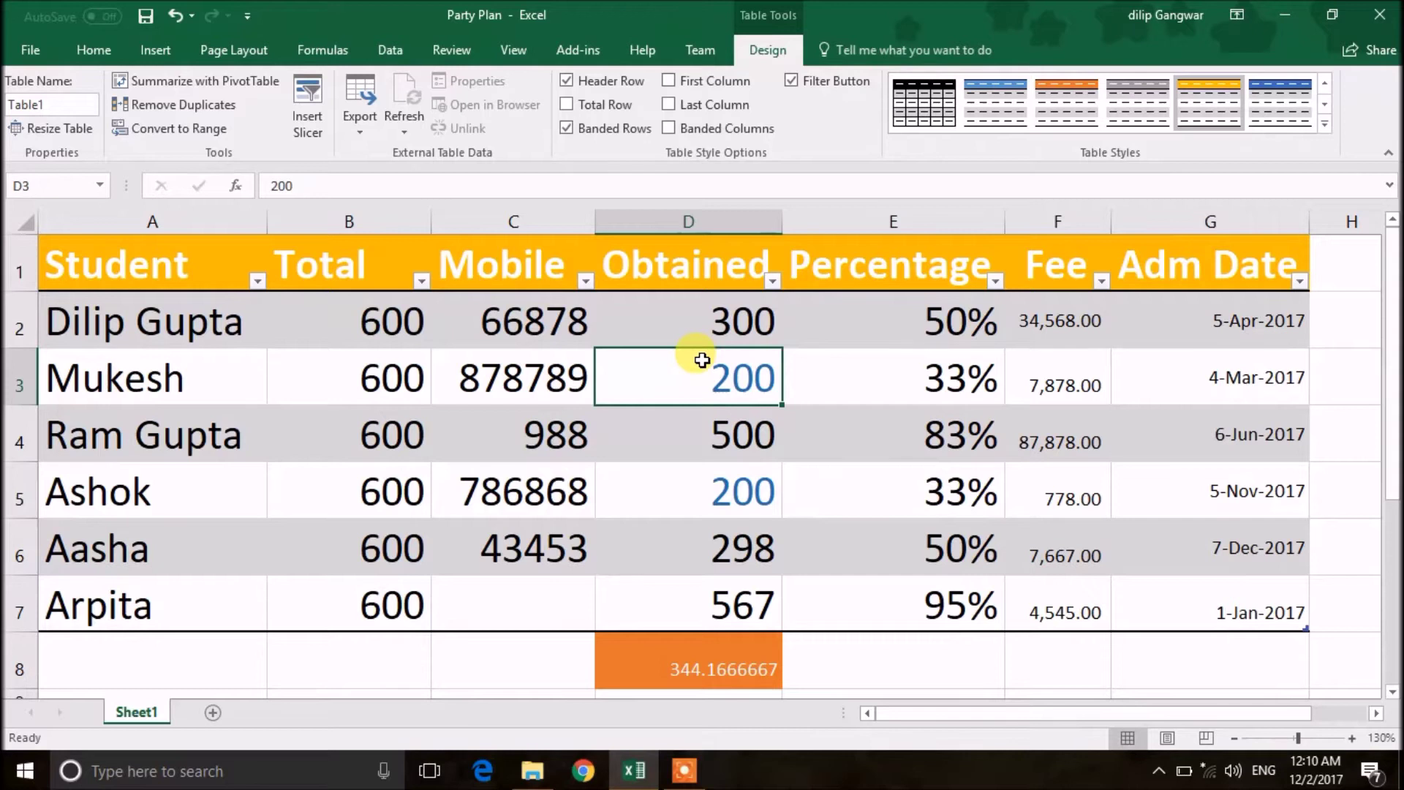
click(258, 280)
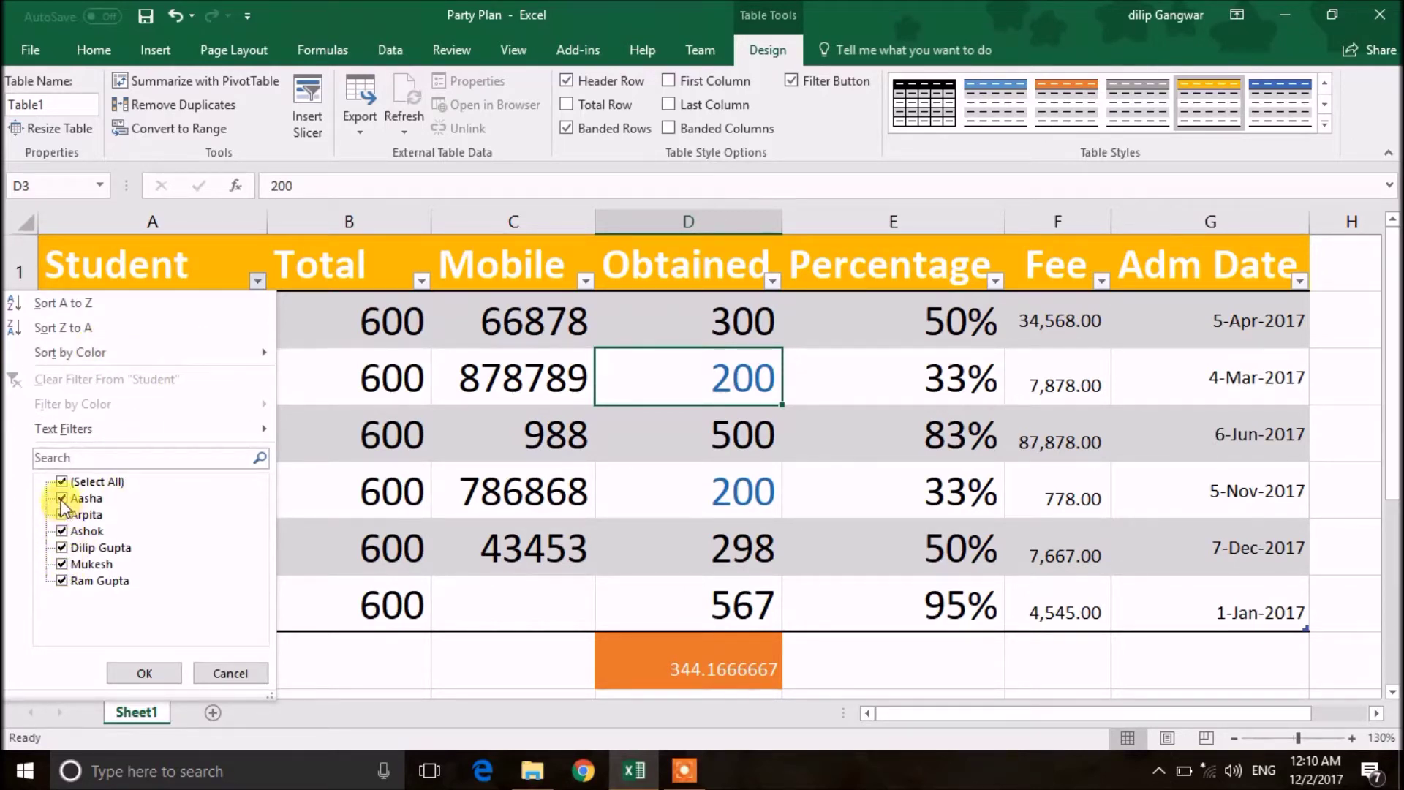
click(62, 548)
click(144, 672)
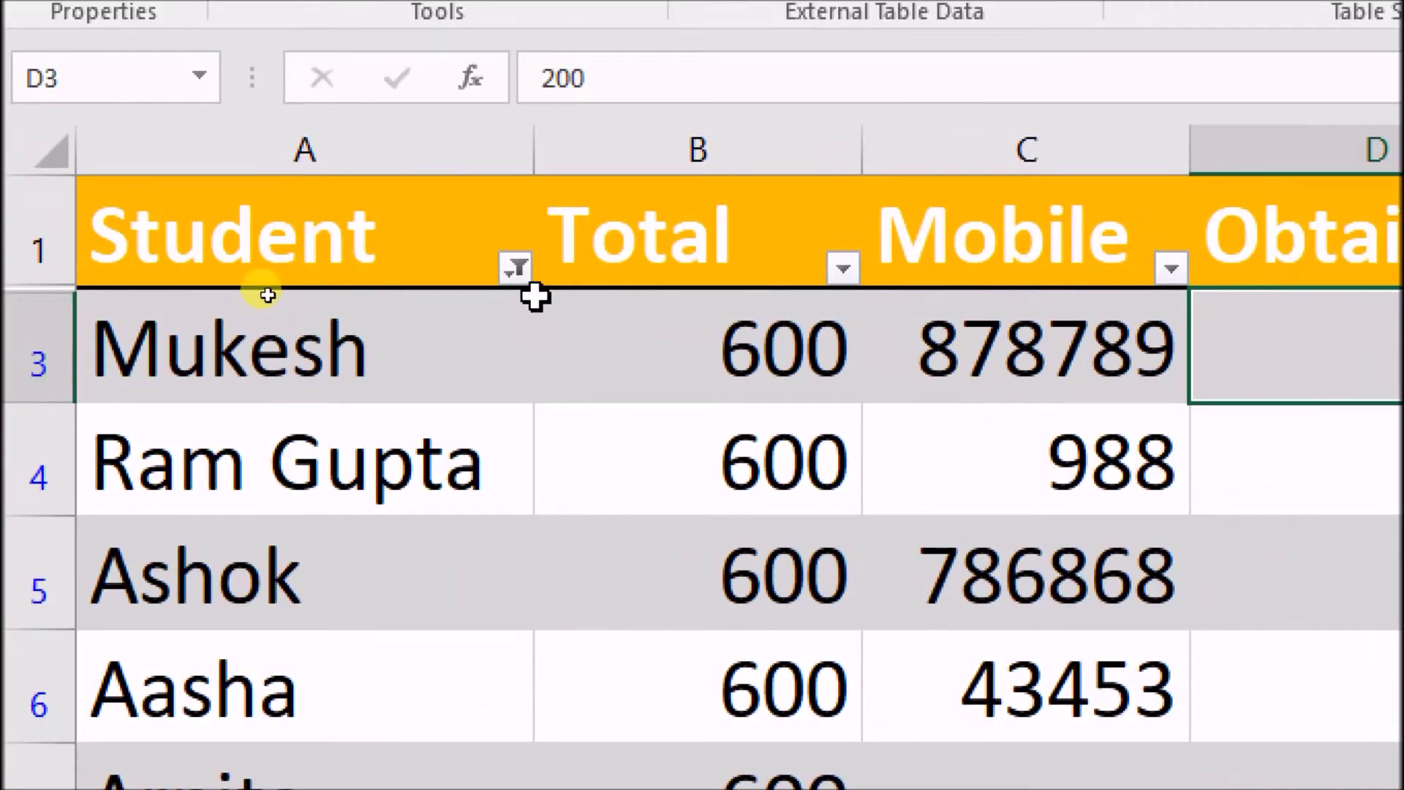
mouse_move(257, 281)
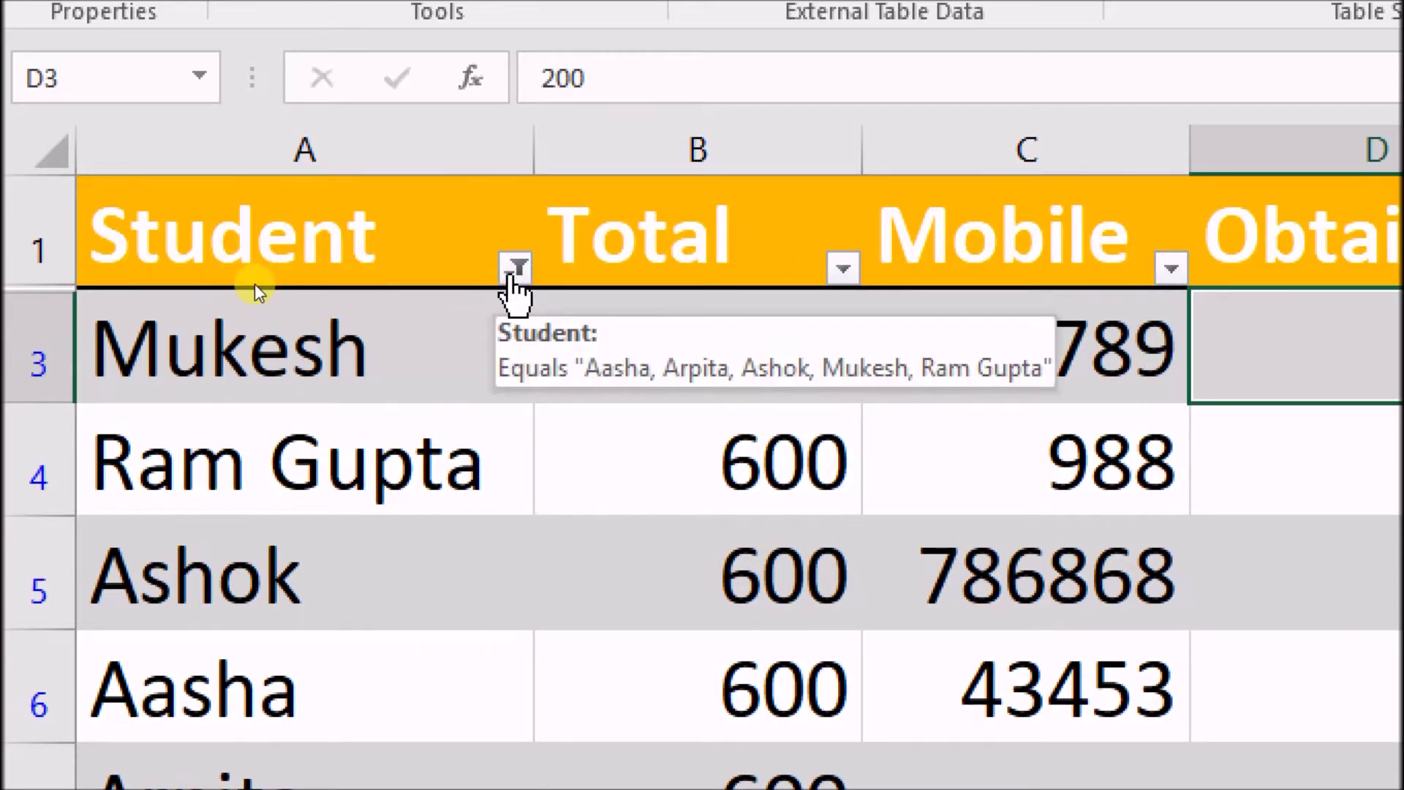
click(517, 270)
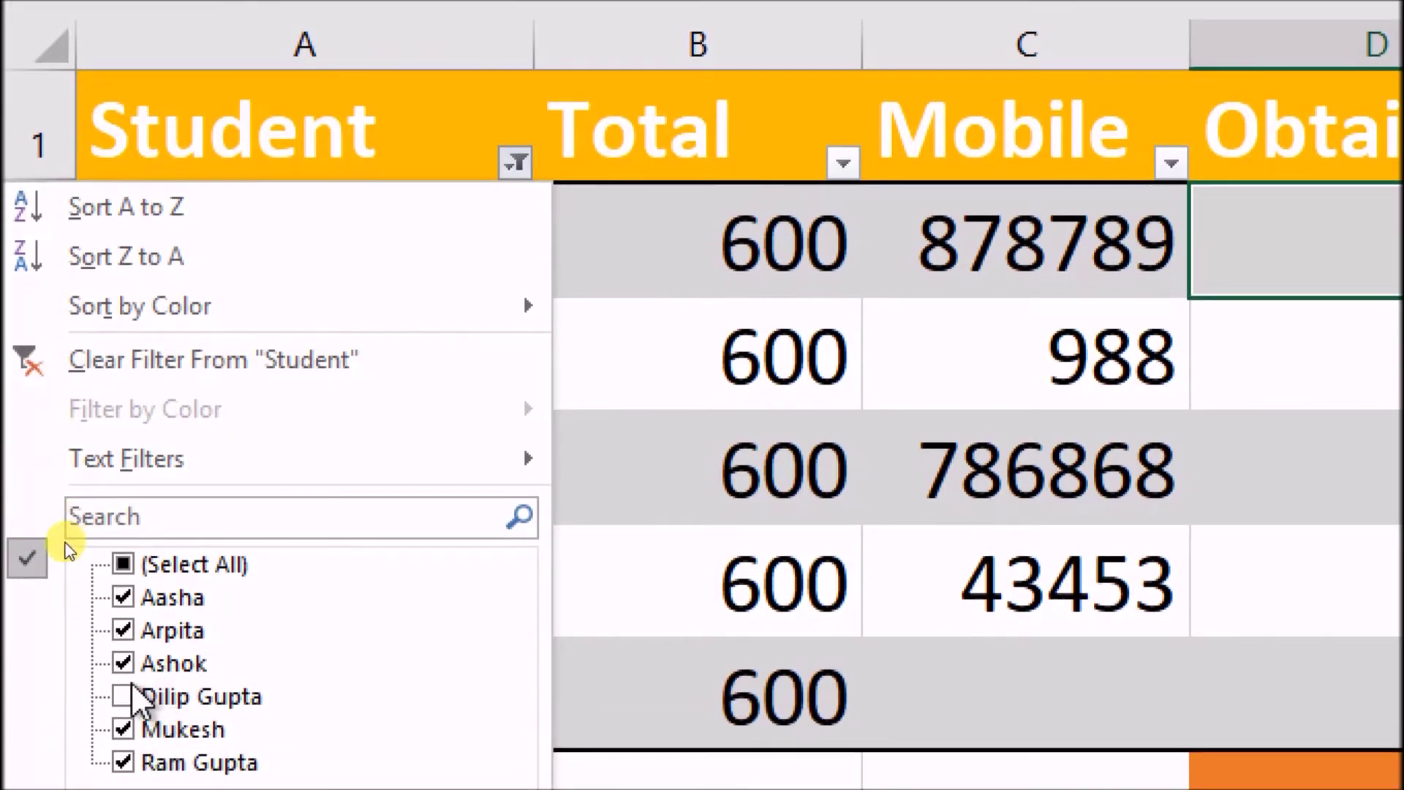
click(124, 696)
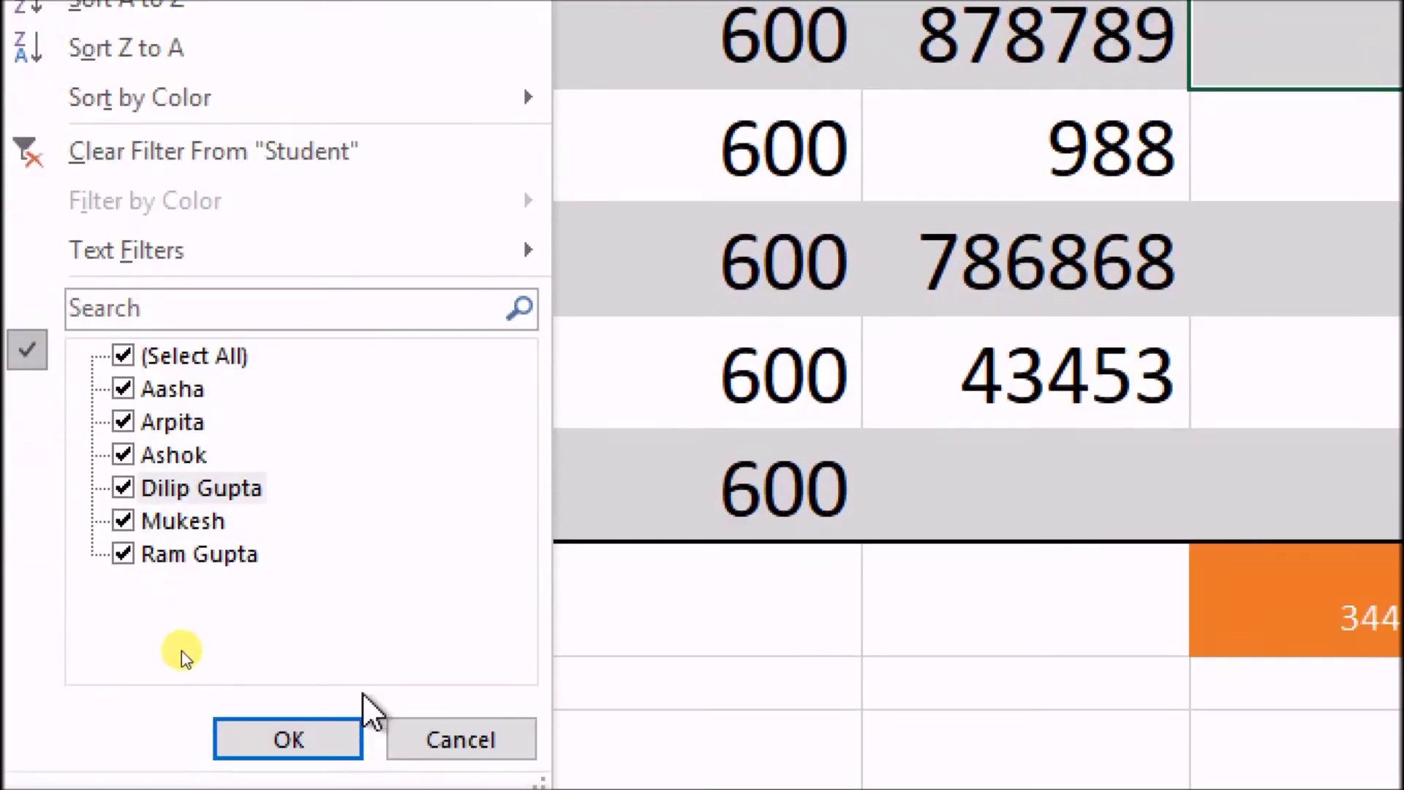
click(305, 695)
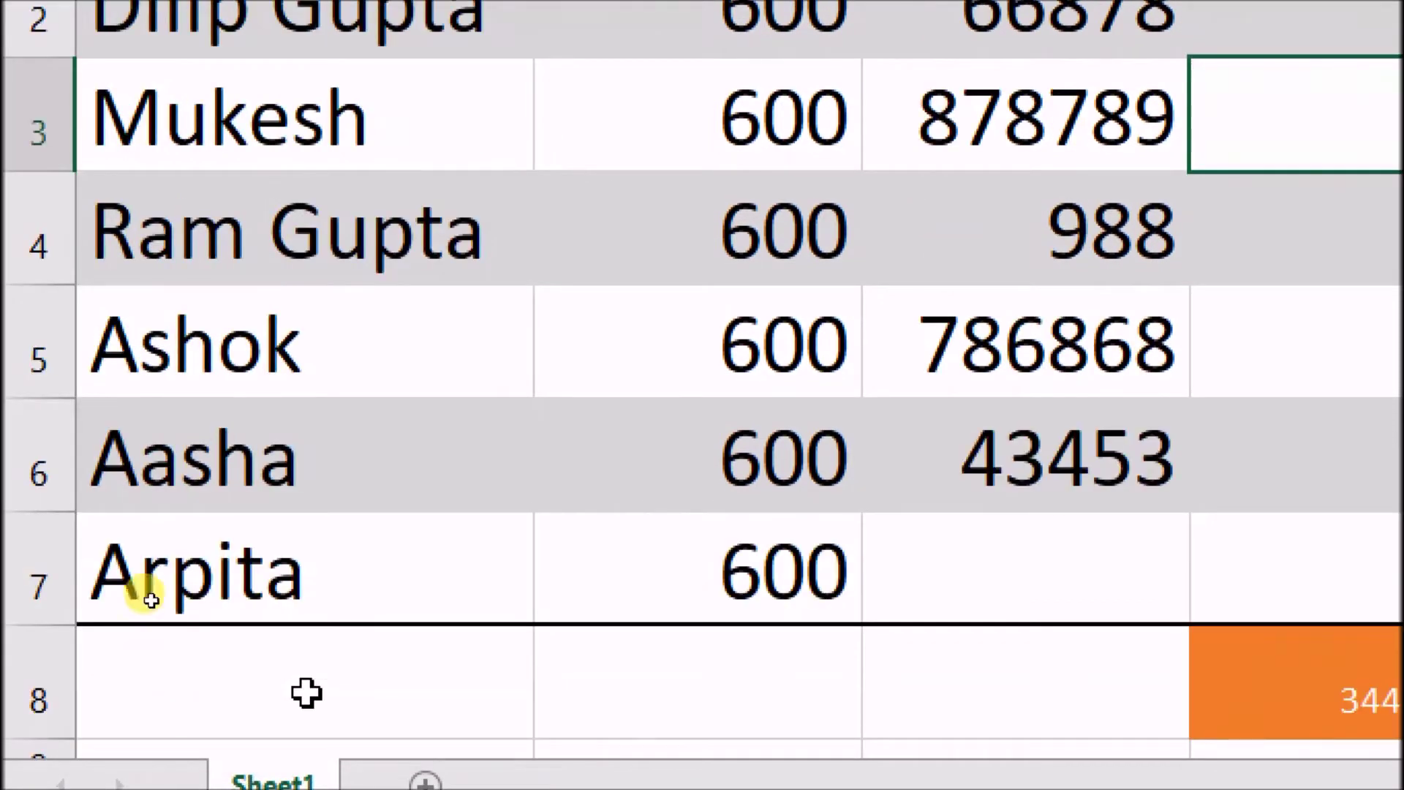
click(283, 262)
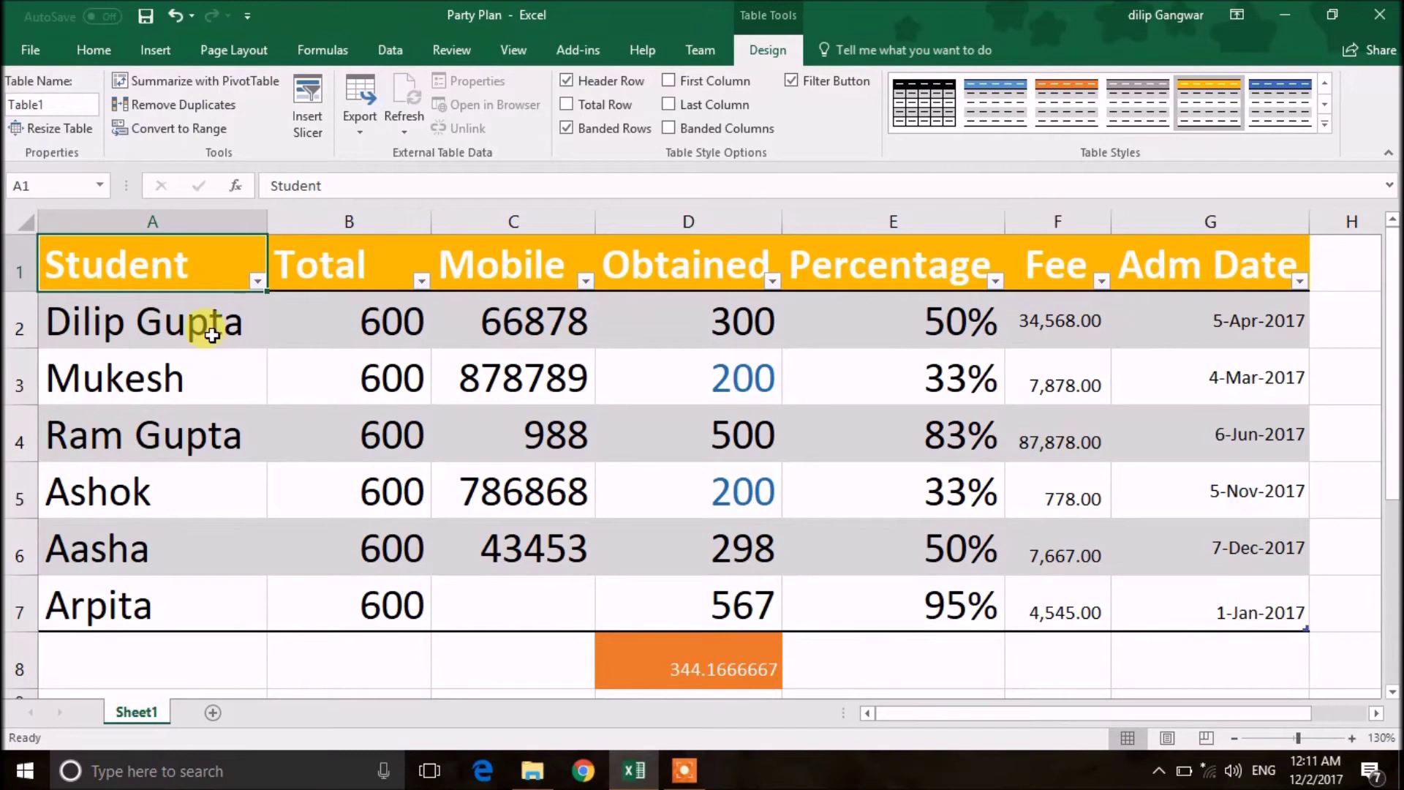
click(258, 282)
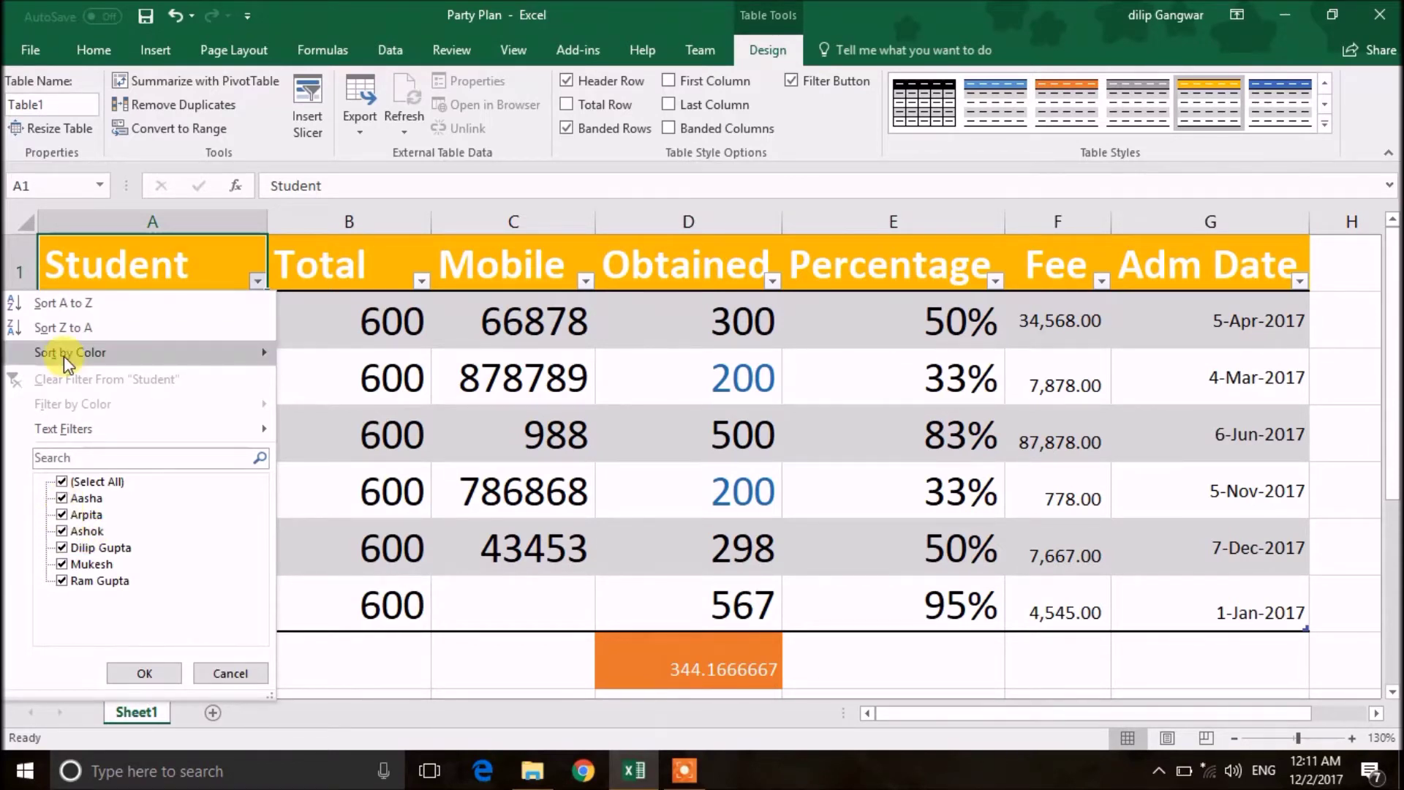
click(65, 308)
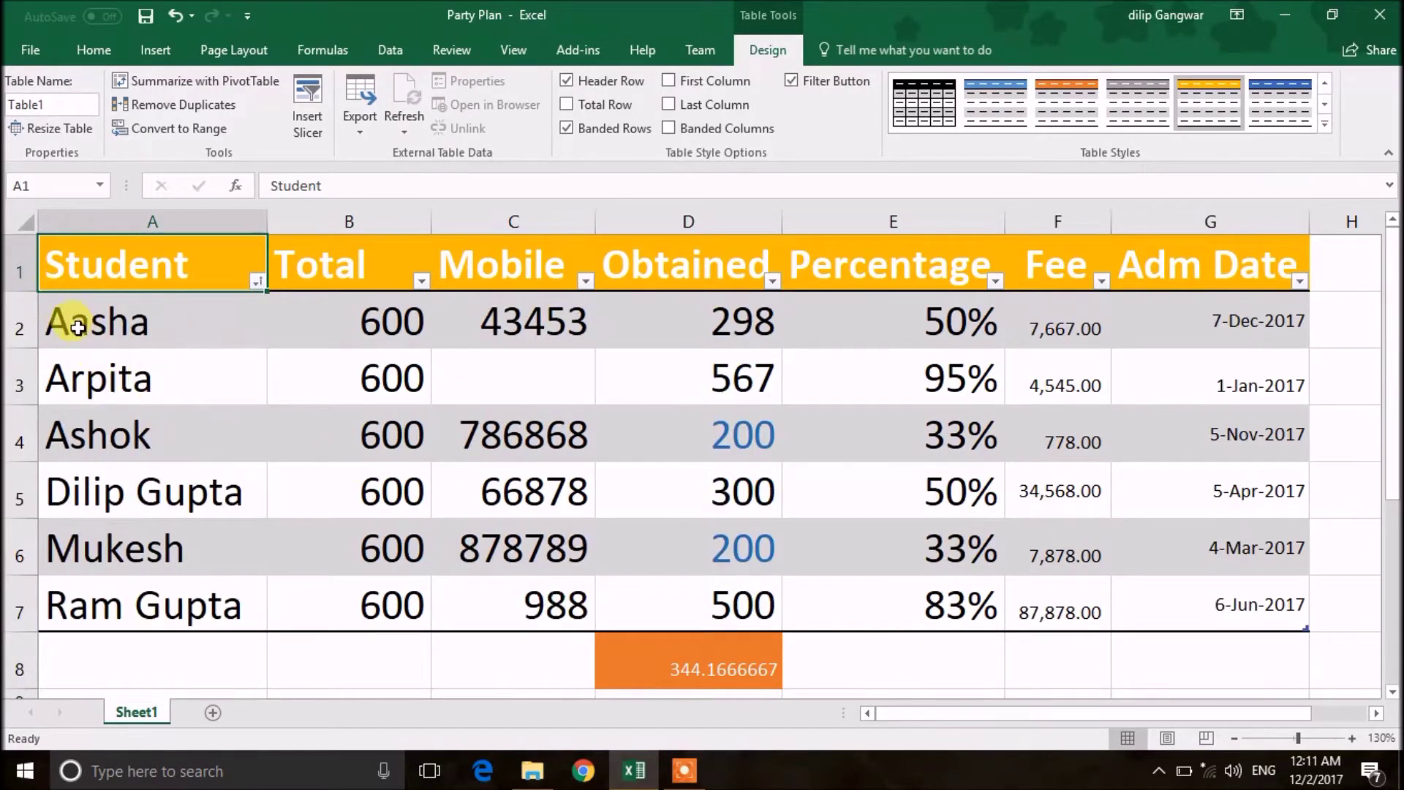
click(256, 281)
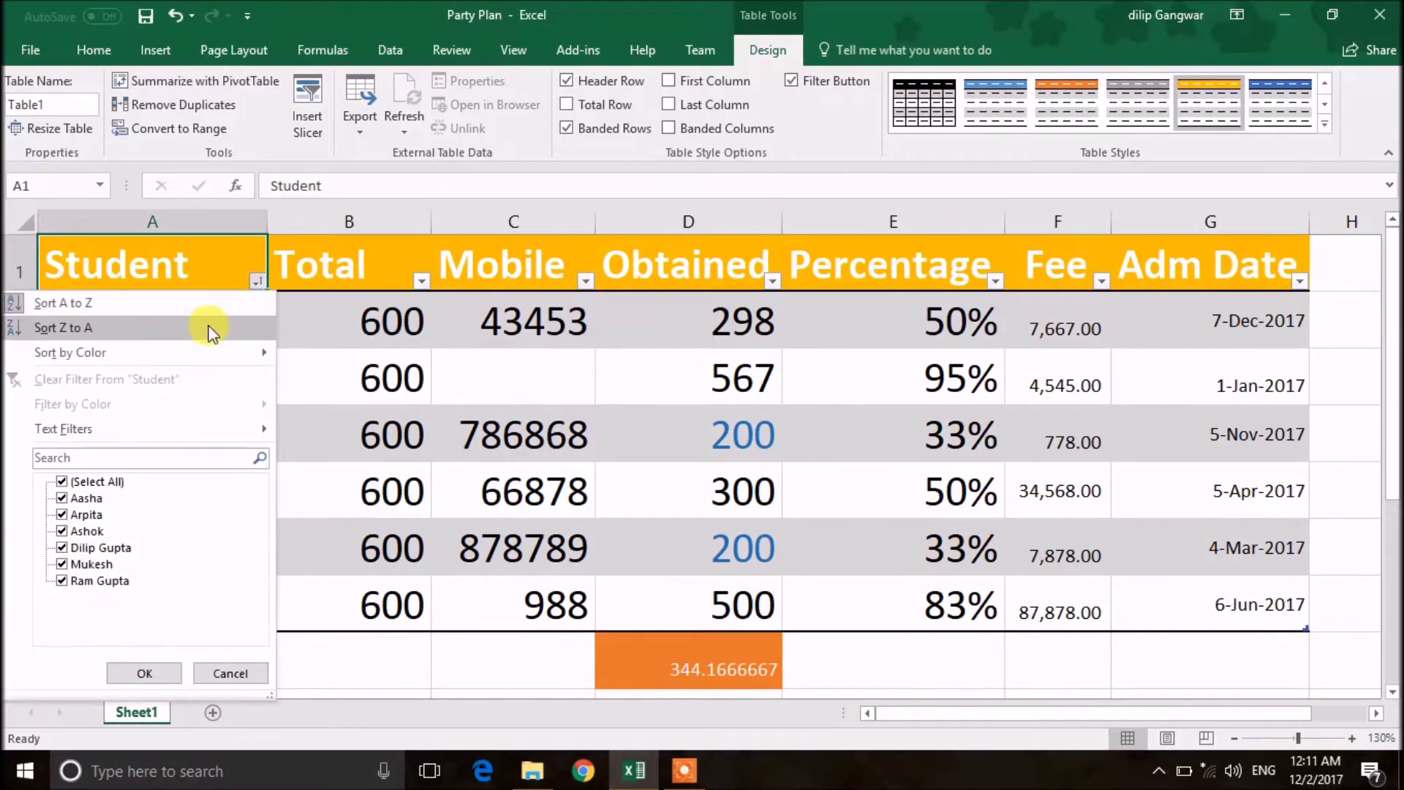
click(154, 337)
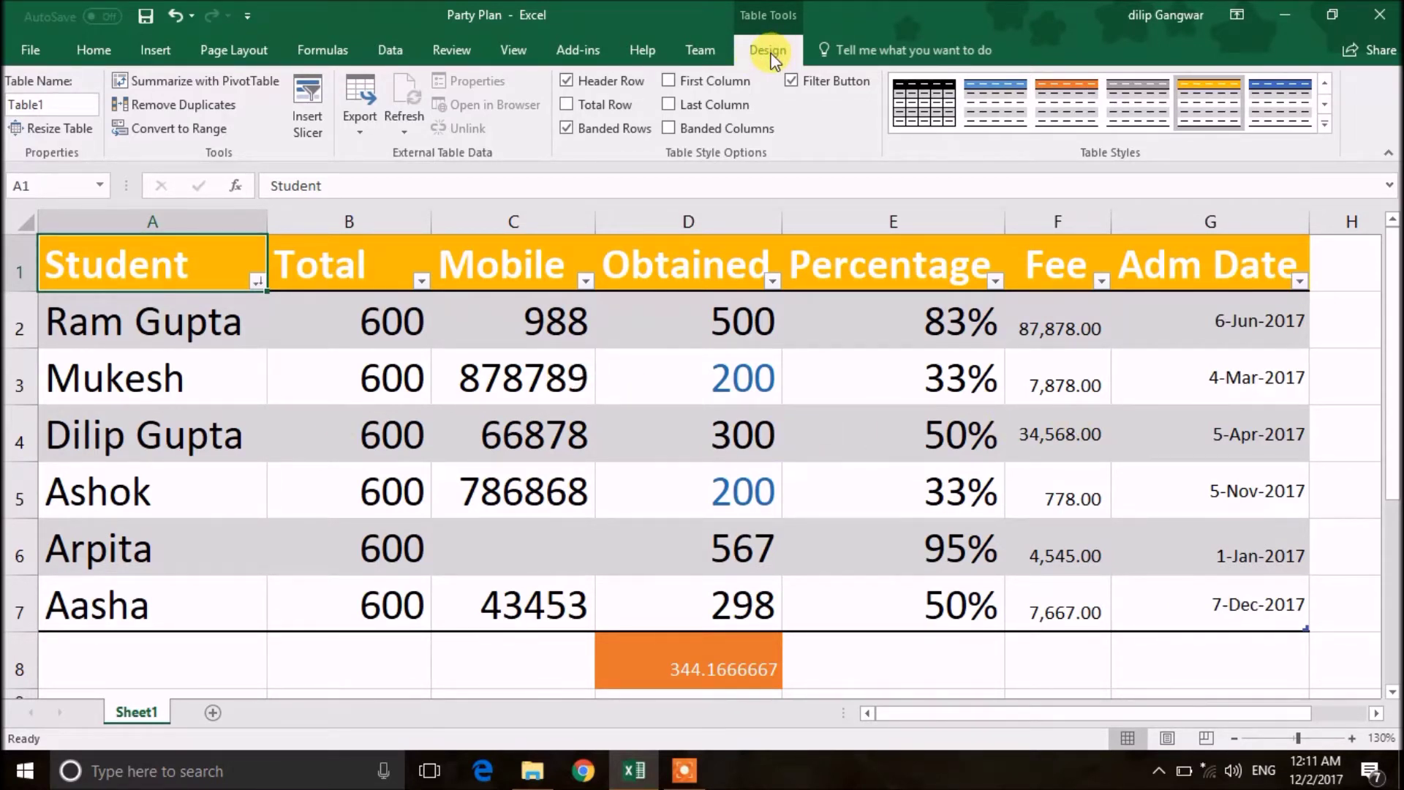
click(1324, 104)
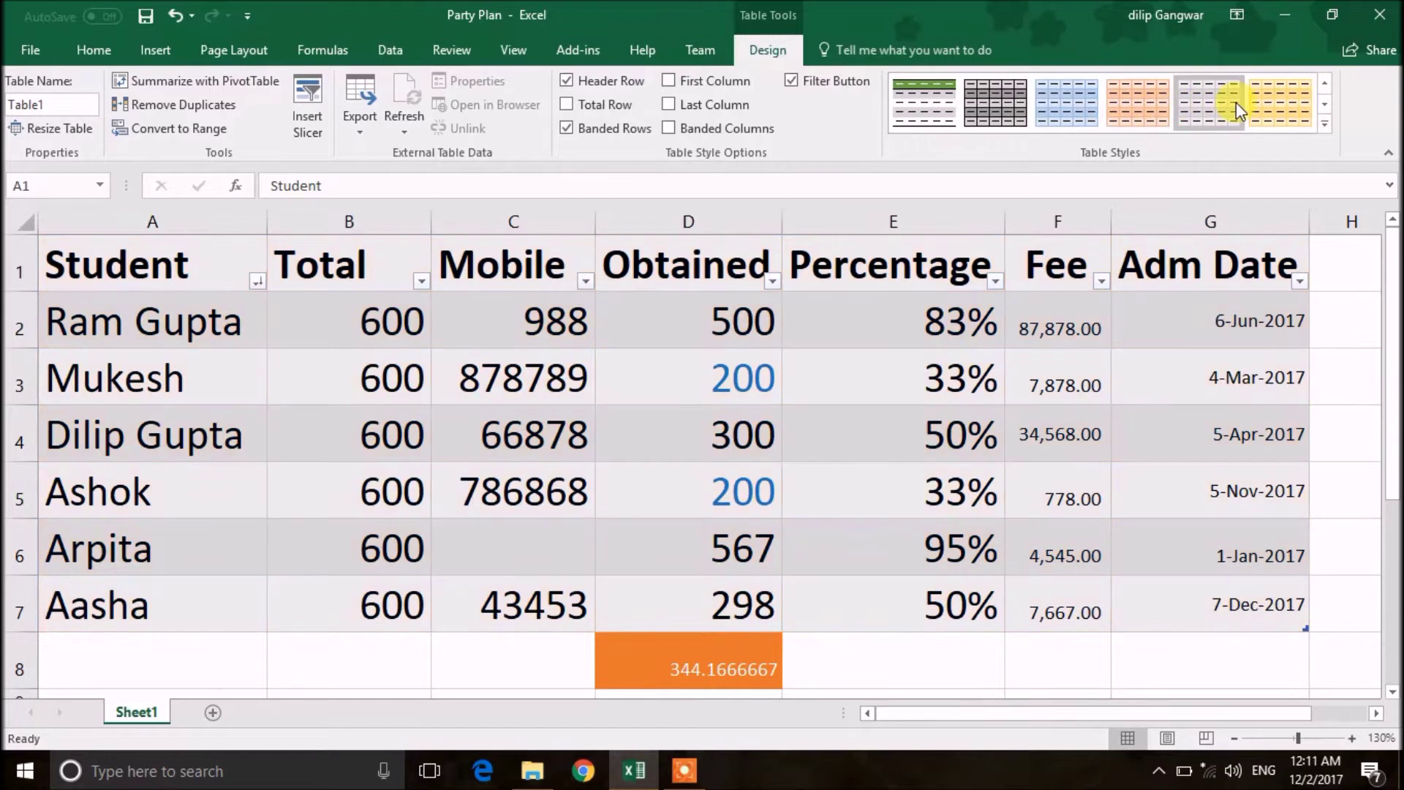
Apply the light orange banded table style and replace the name Table1 with 'st'
click(1113, 119)
click(53, 103)
drag(44, 104, 8, 108)
text(stu)
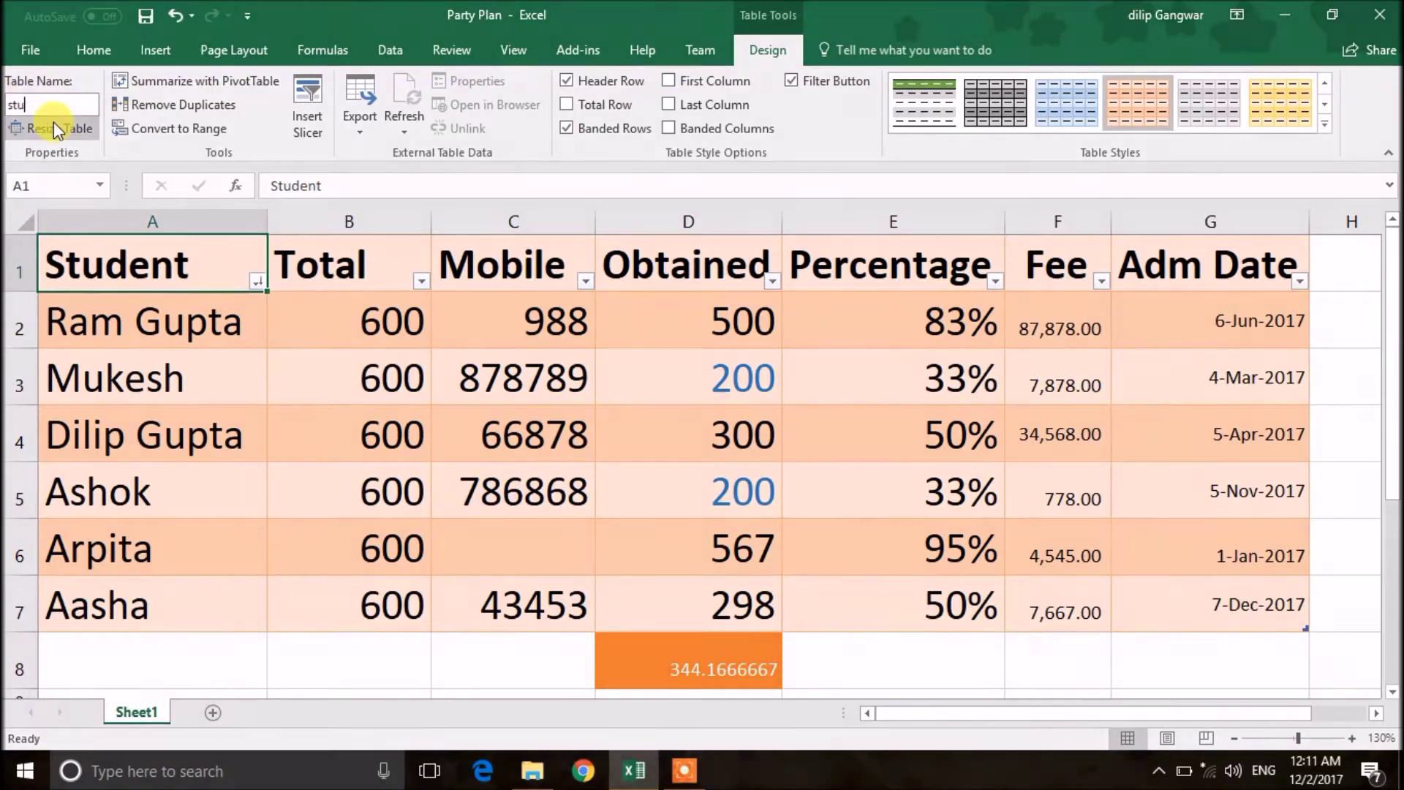
click(91, 125)
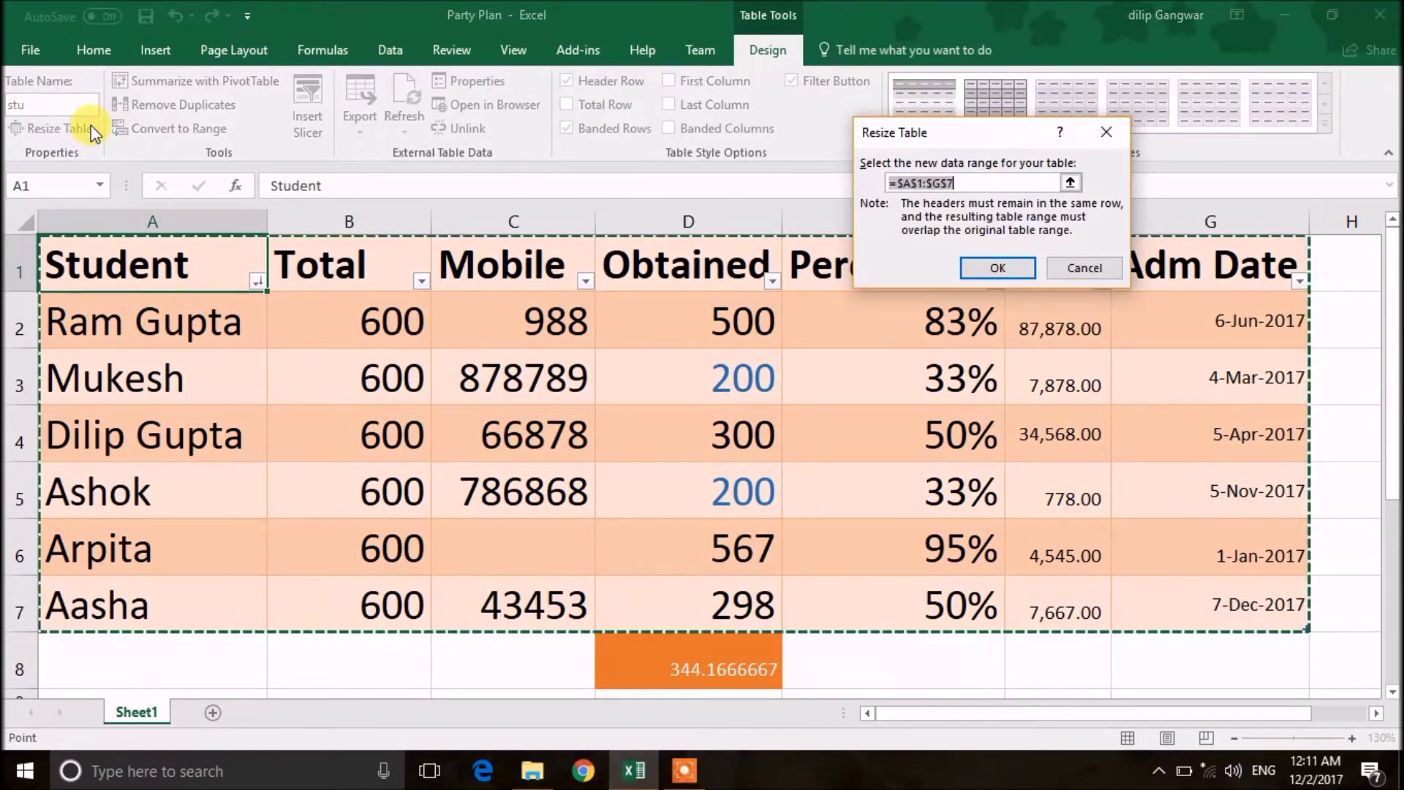
Resize the table range to $A$1:$G$6, leaving Aasha's row outside
click(959, 182)
key(BackSpace)
text(6)
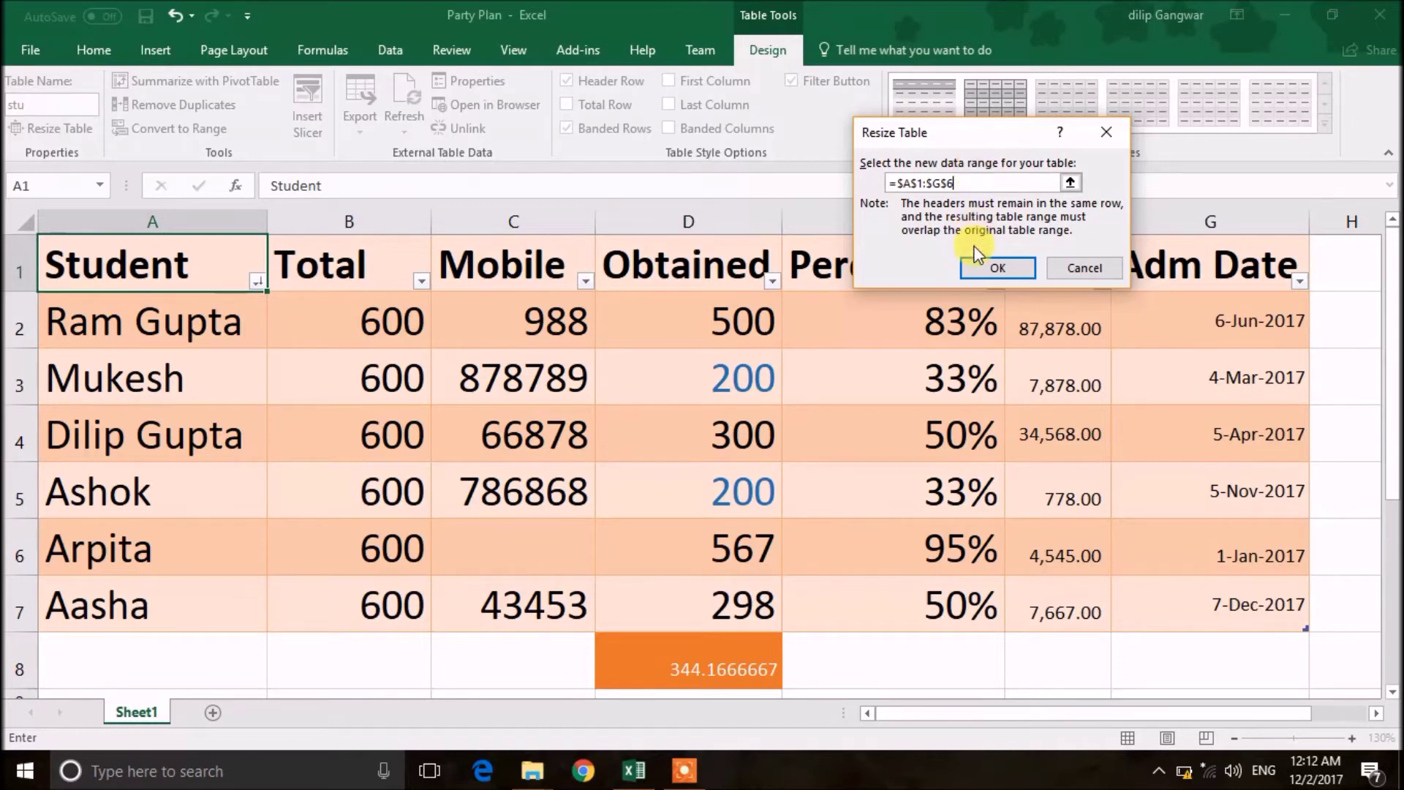
click(975, 267)
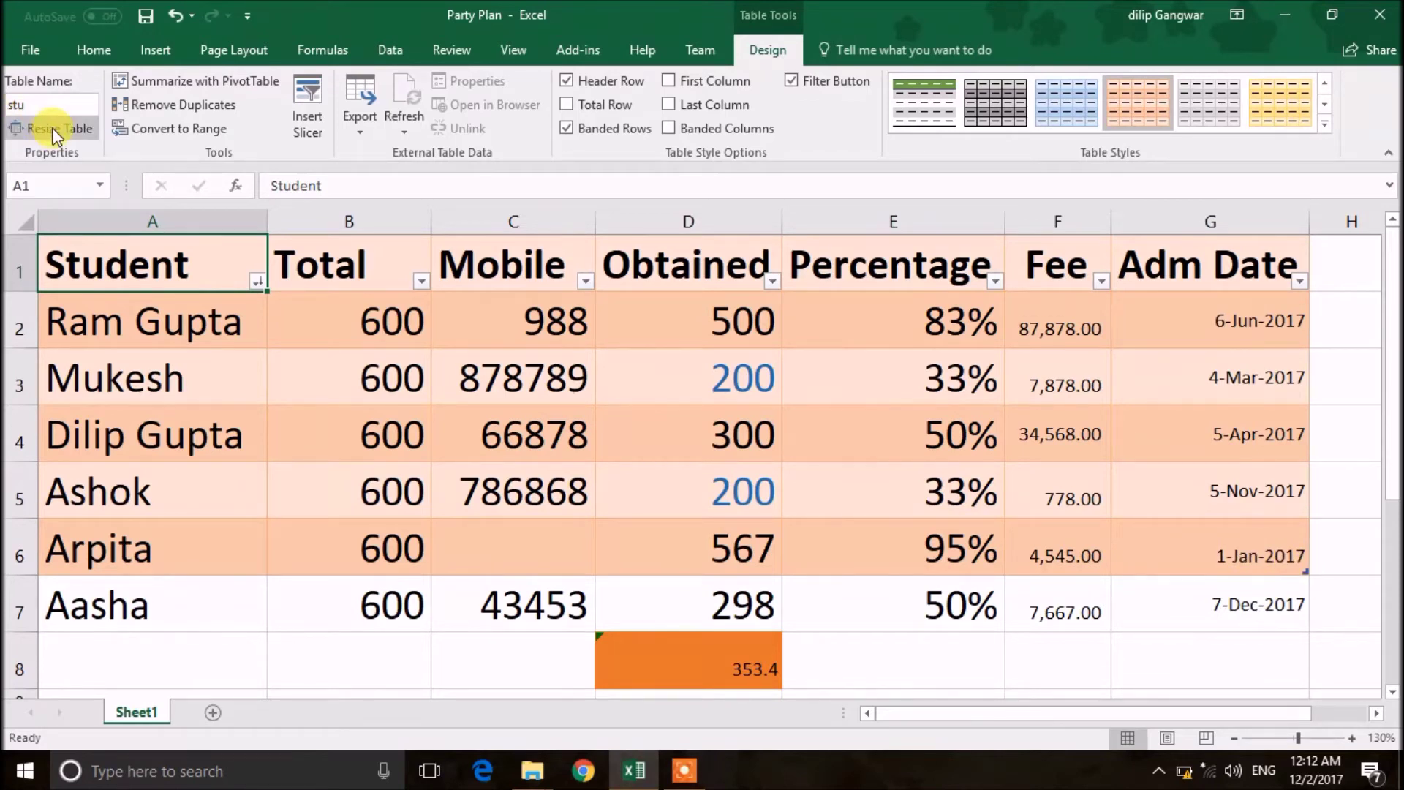
Toggle Header Row, Total Row and Banded Rows off and back on to compare
click(568, 82)
click(568, 82)
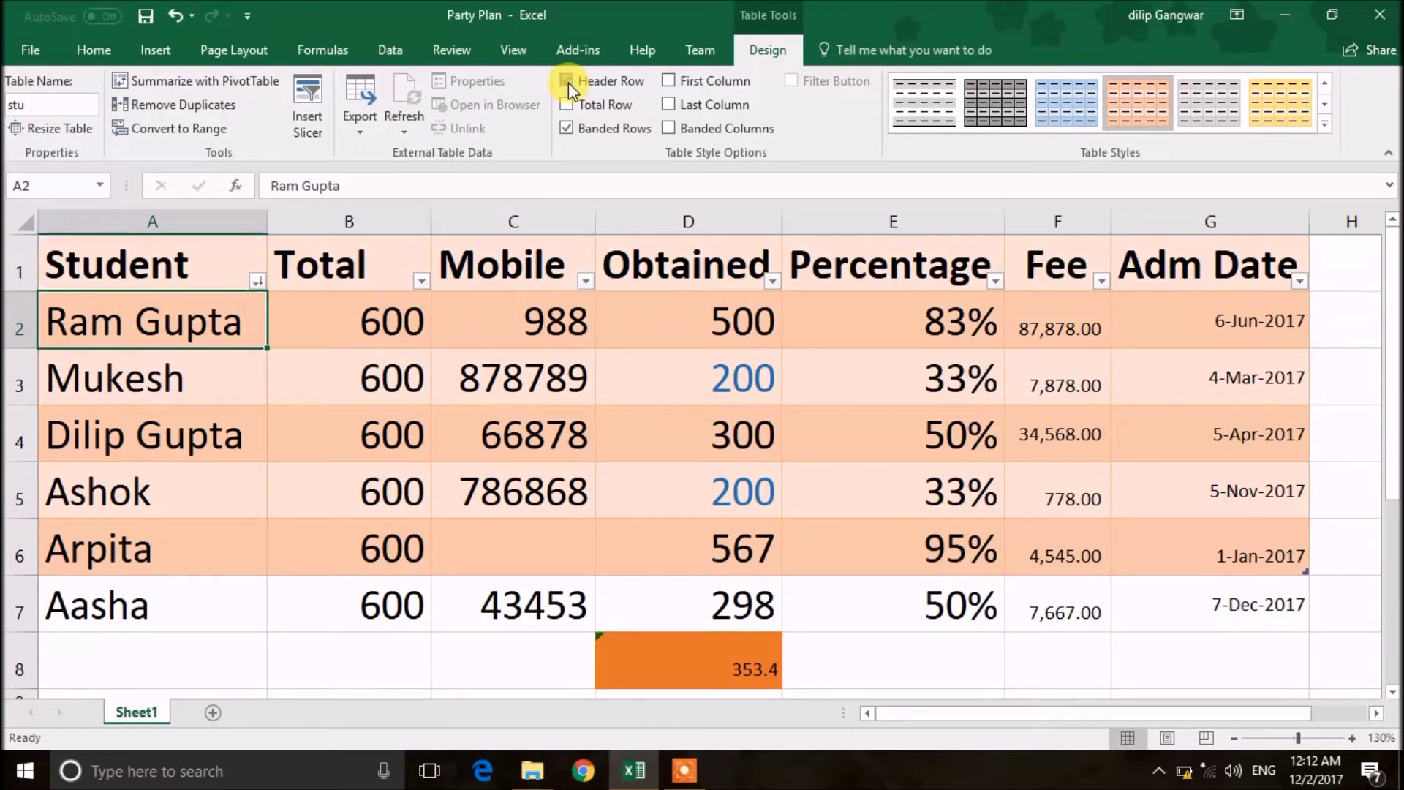
click(566, 106)
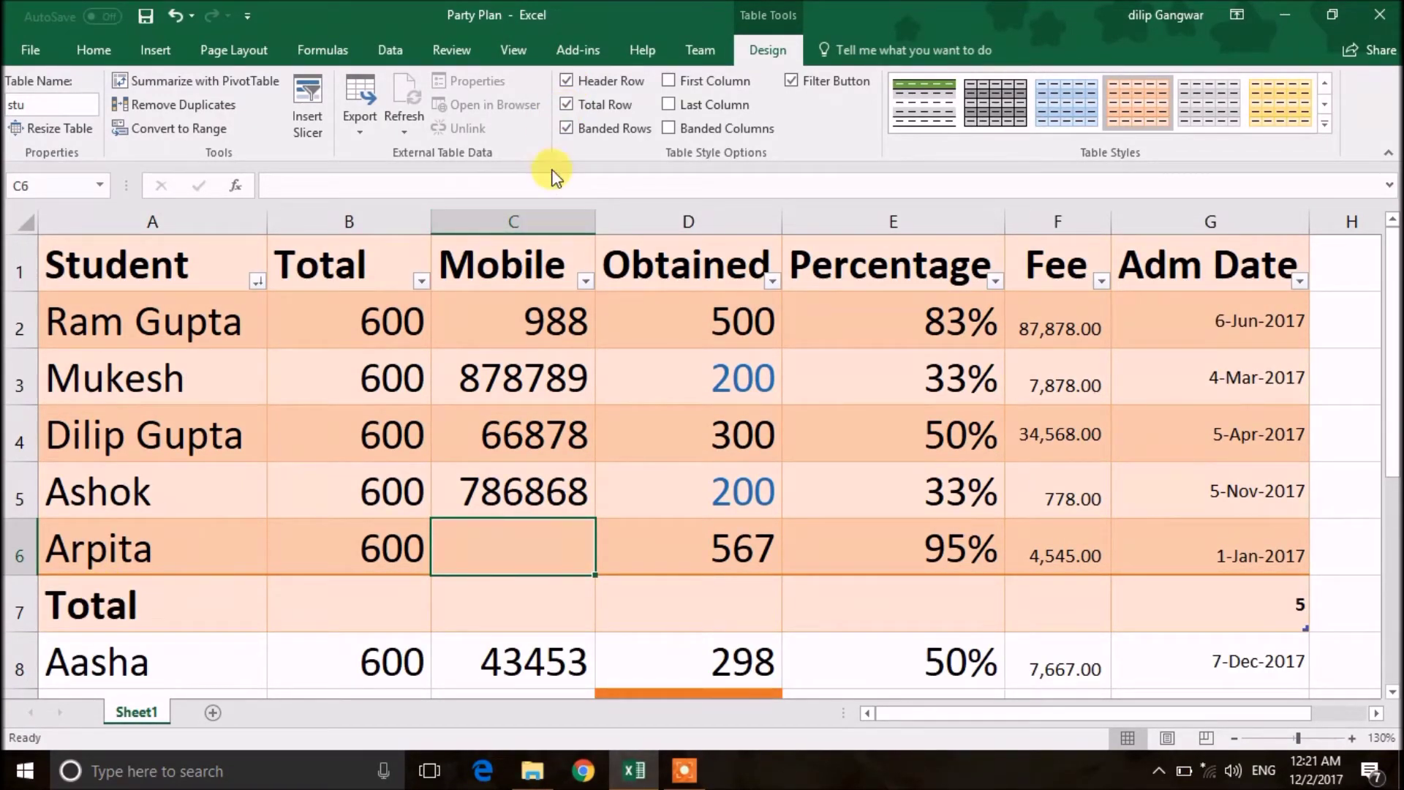
click(566, 105)
click(567, 129)
click(569, 128)
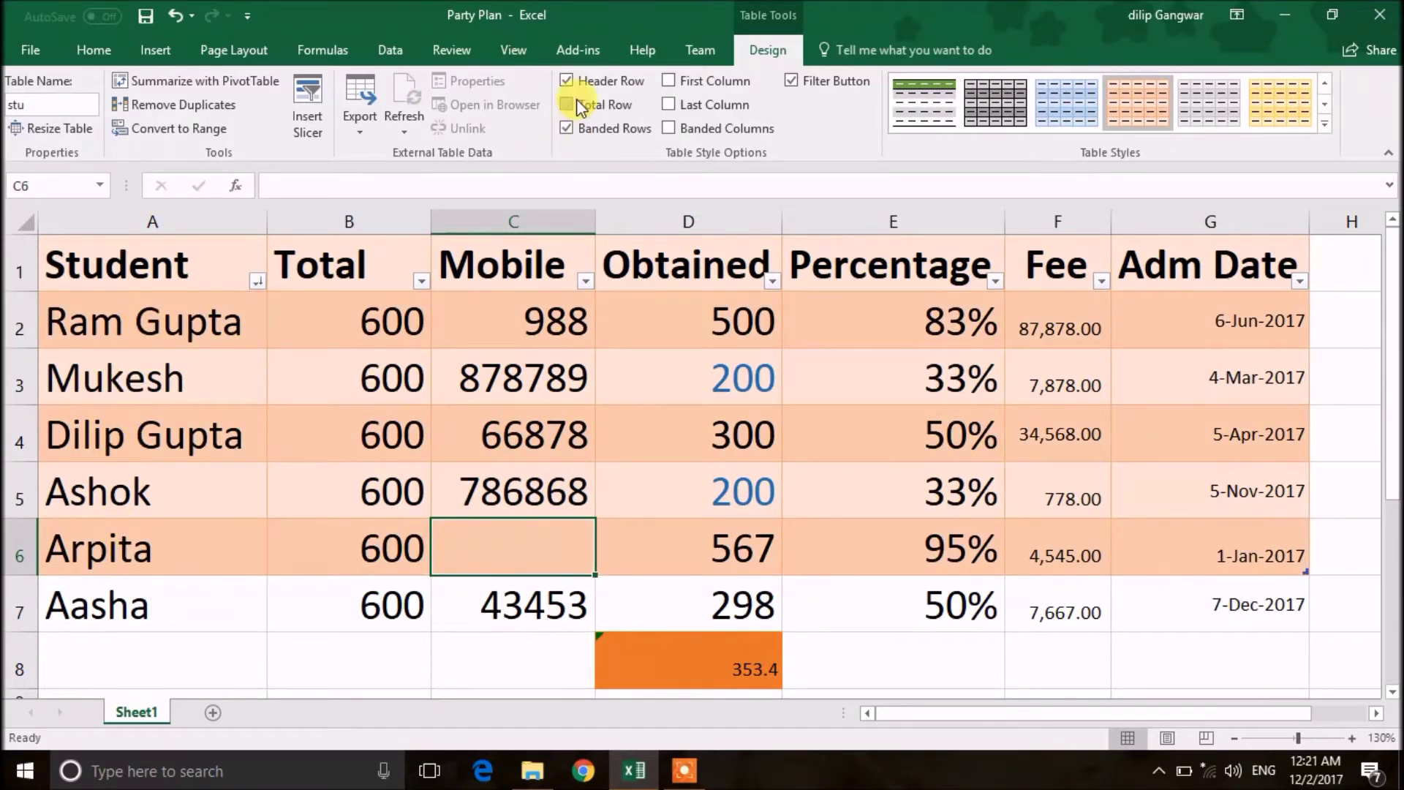
click(566, 127)
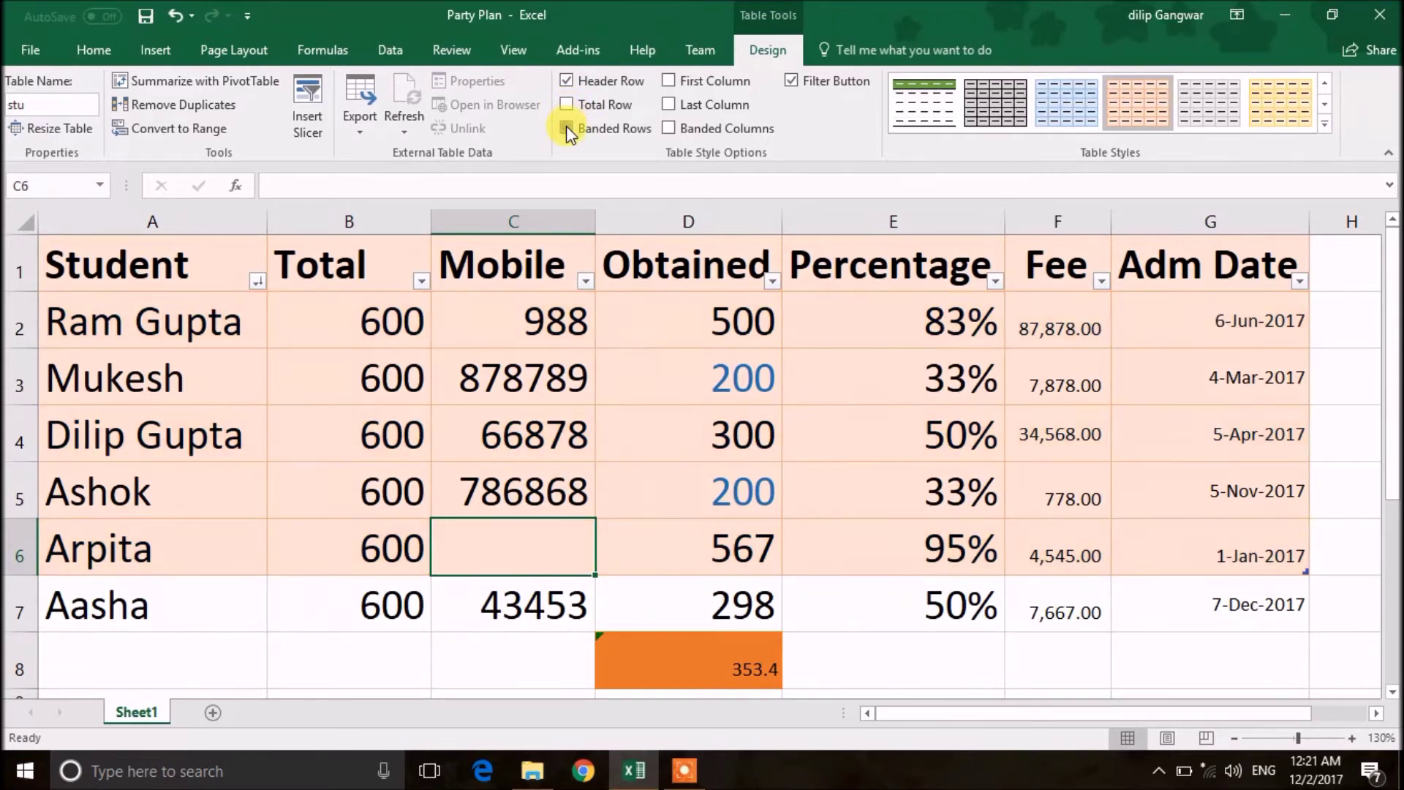
click(566, 127)
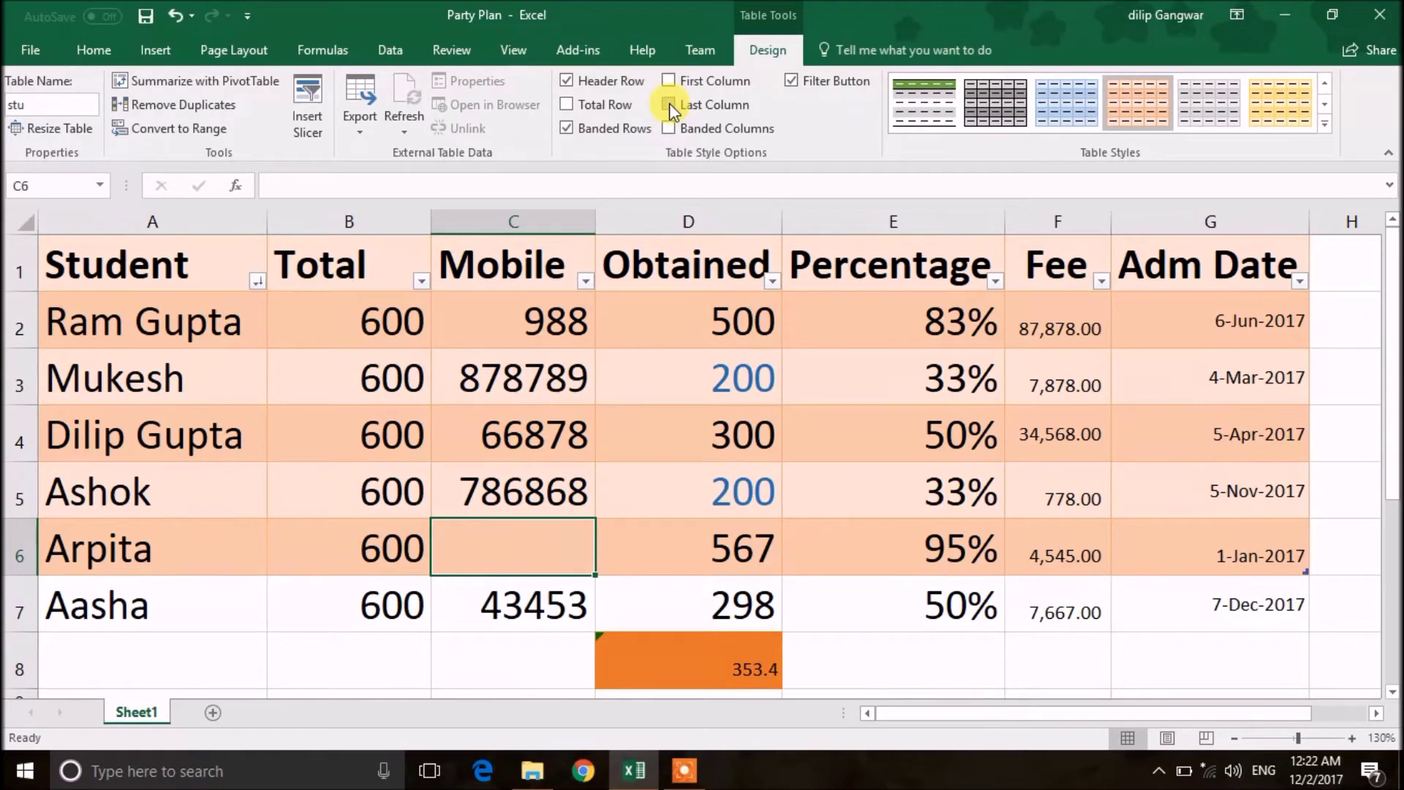
Turn on First Column, Last Column, Banded Columns and the Total row, then apply the green style
click(668, 82)
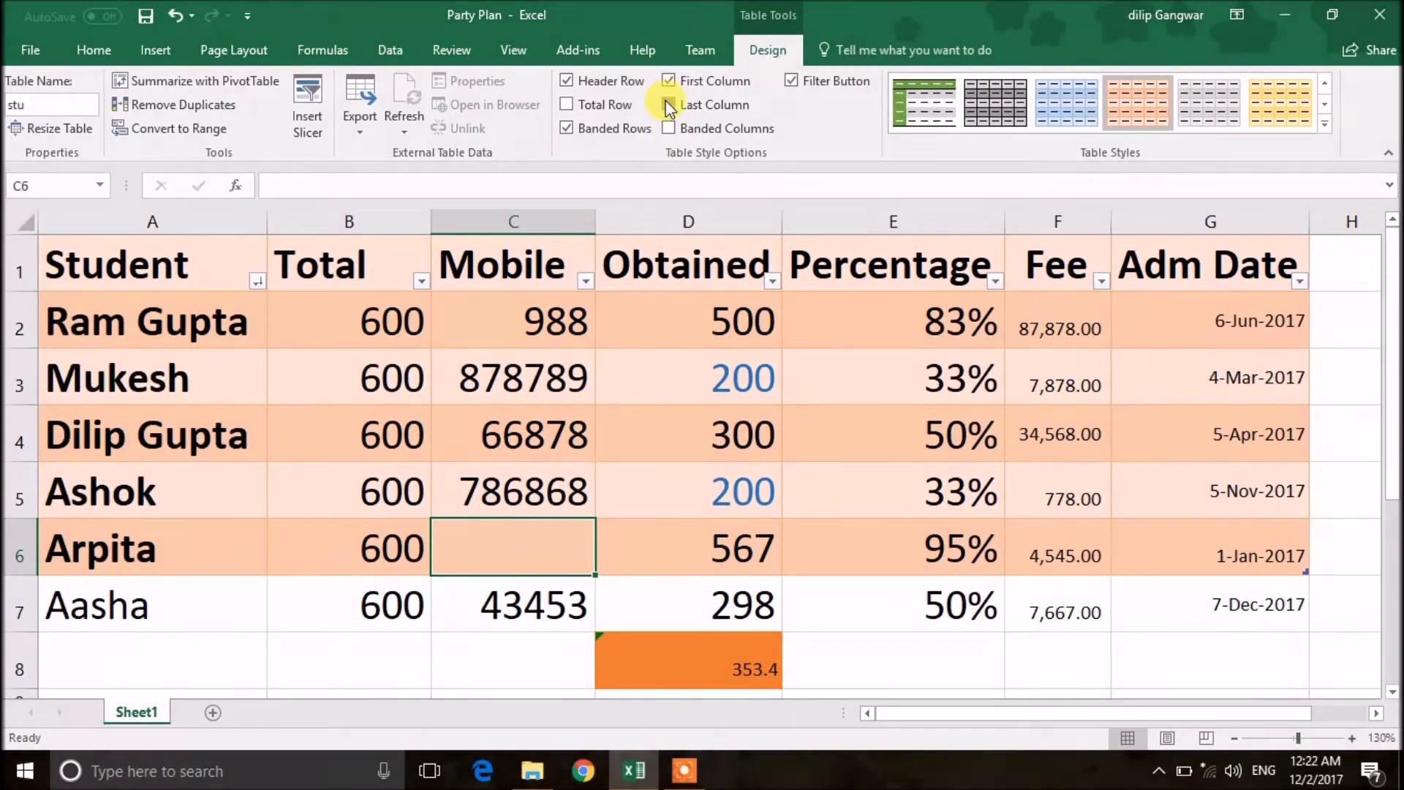
click(669, 104)
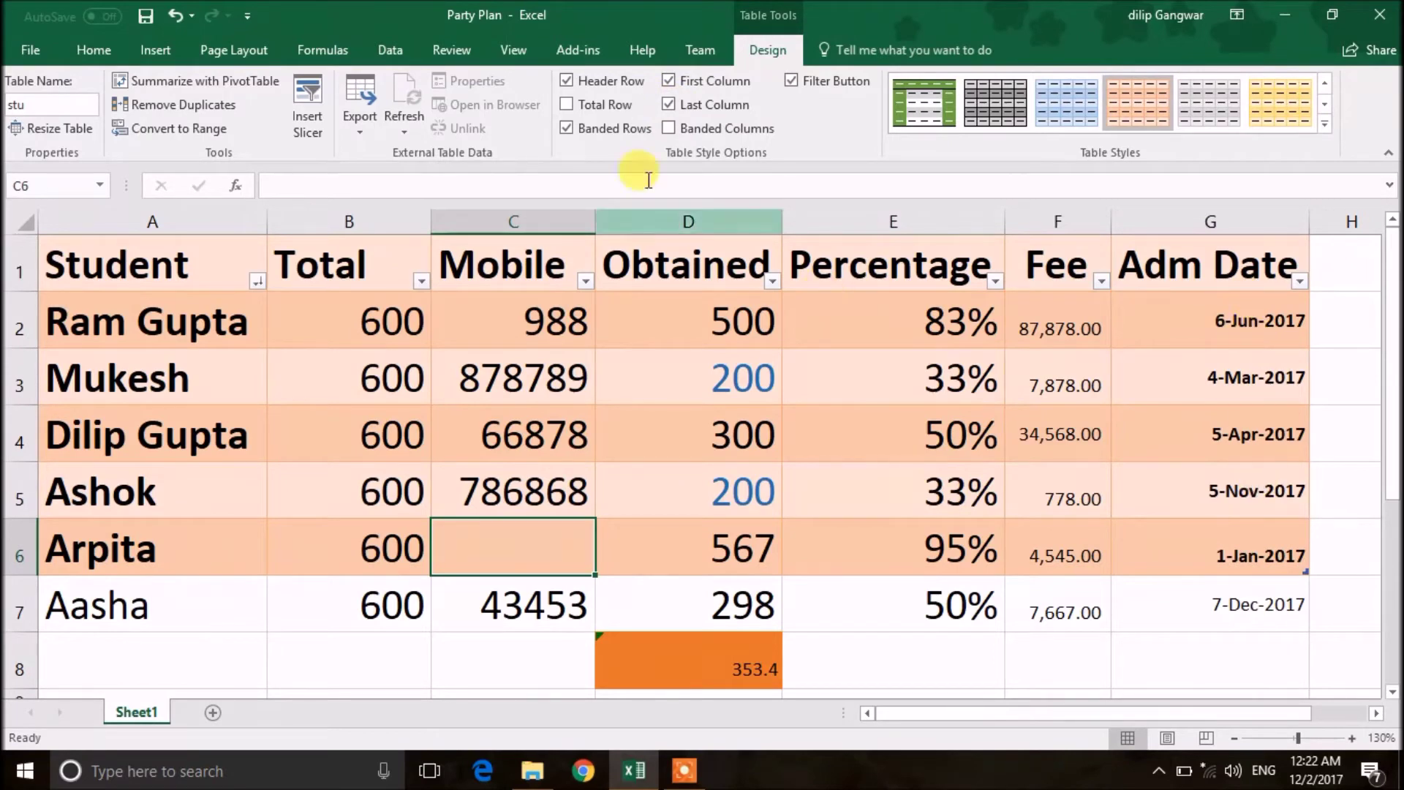
click(670, 128)
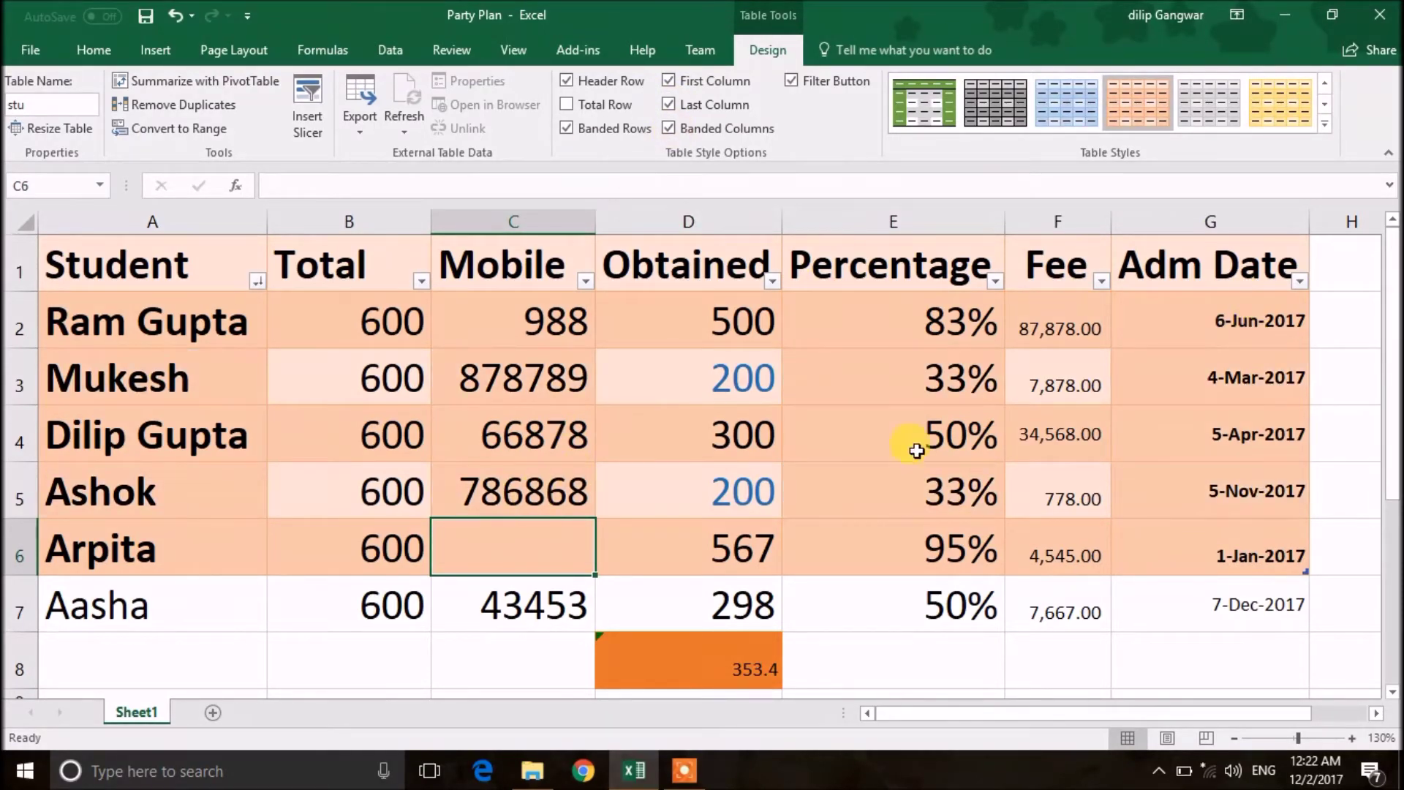
key(ctrl+shift+t)
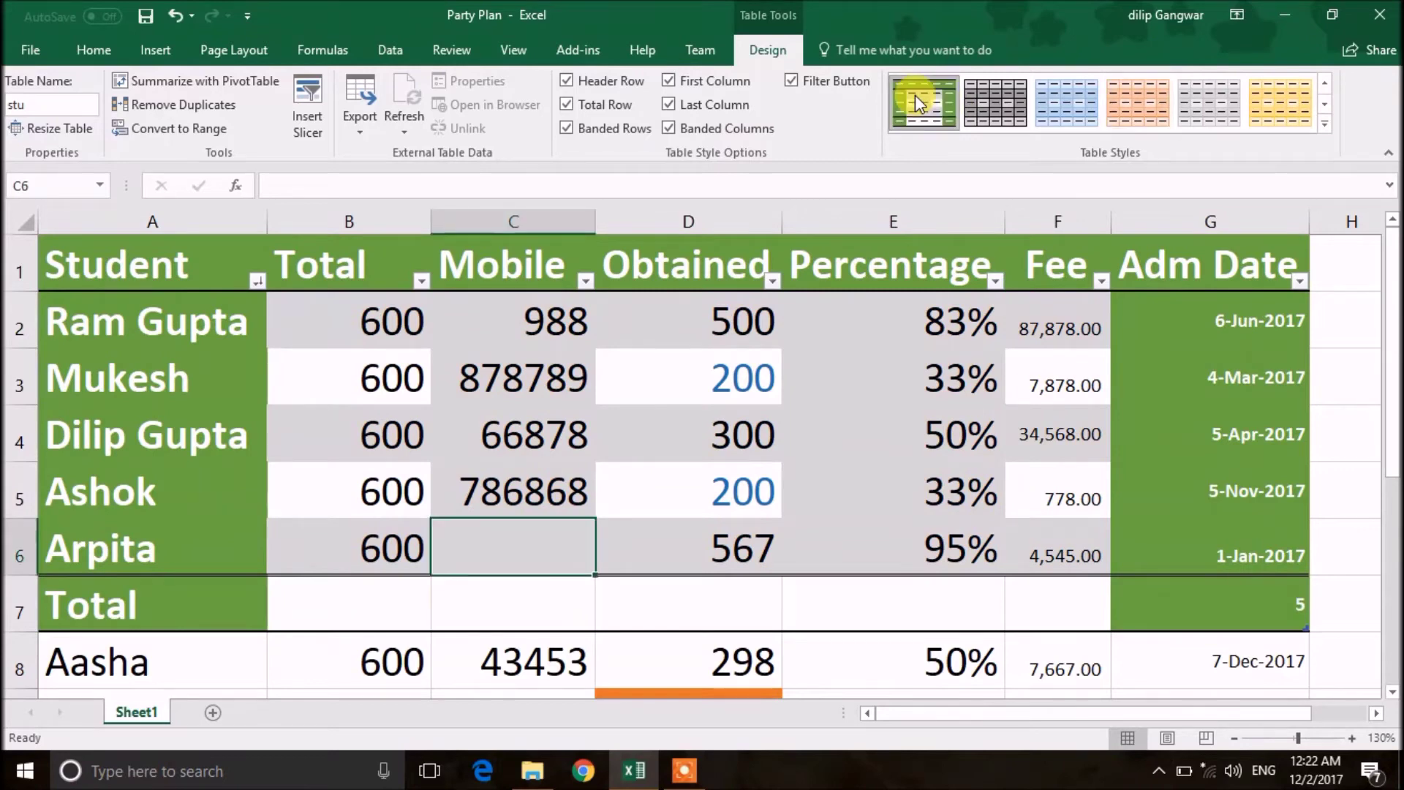
click(915, 94)
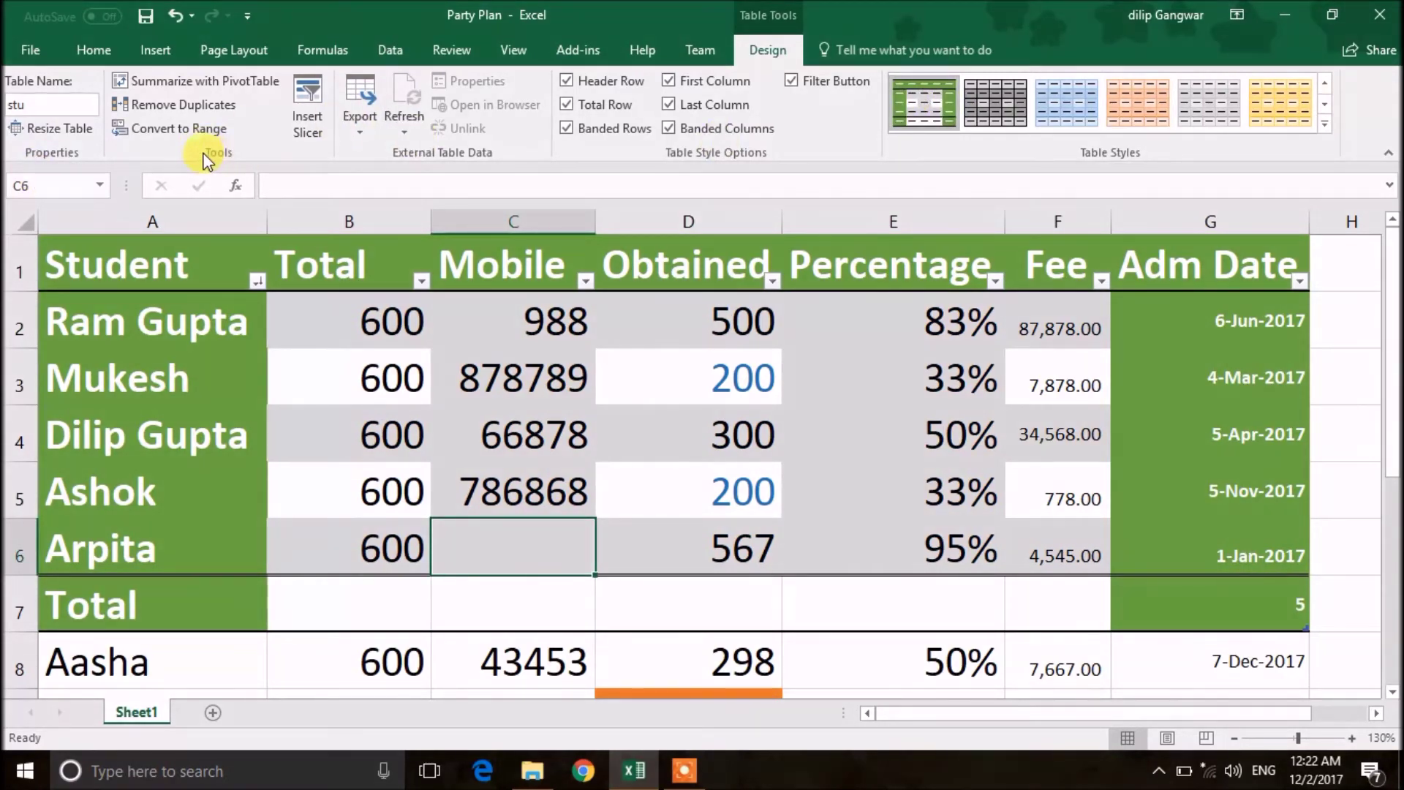
Summarize the stu table with a PivotTable placed on a new worksheet
click(230, 90)
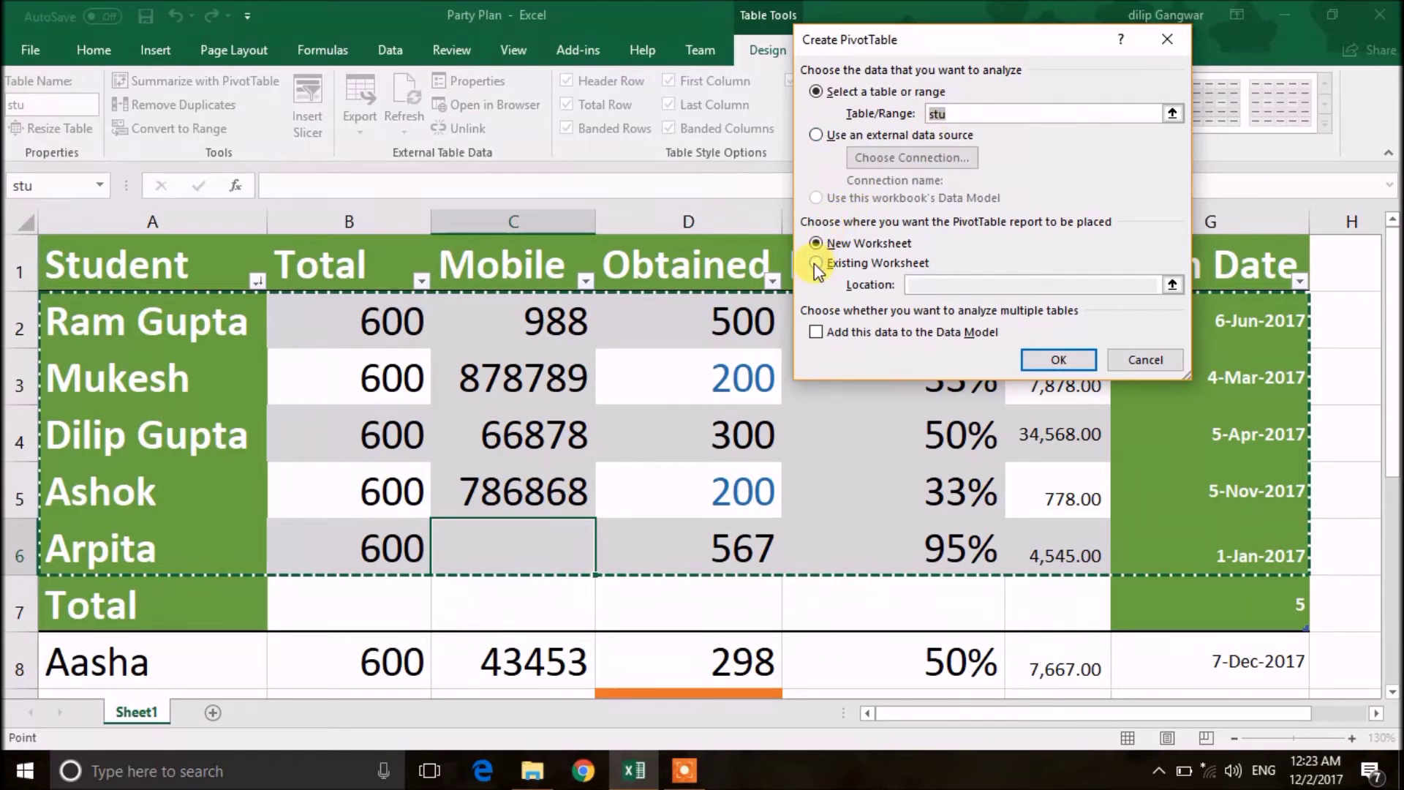
click(1071, 365)
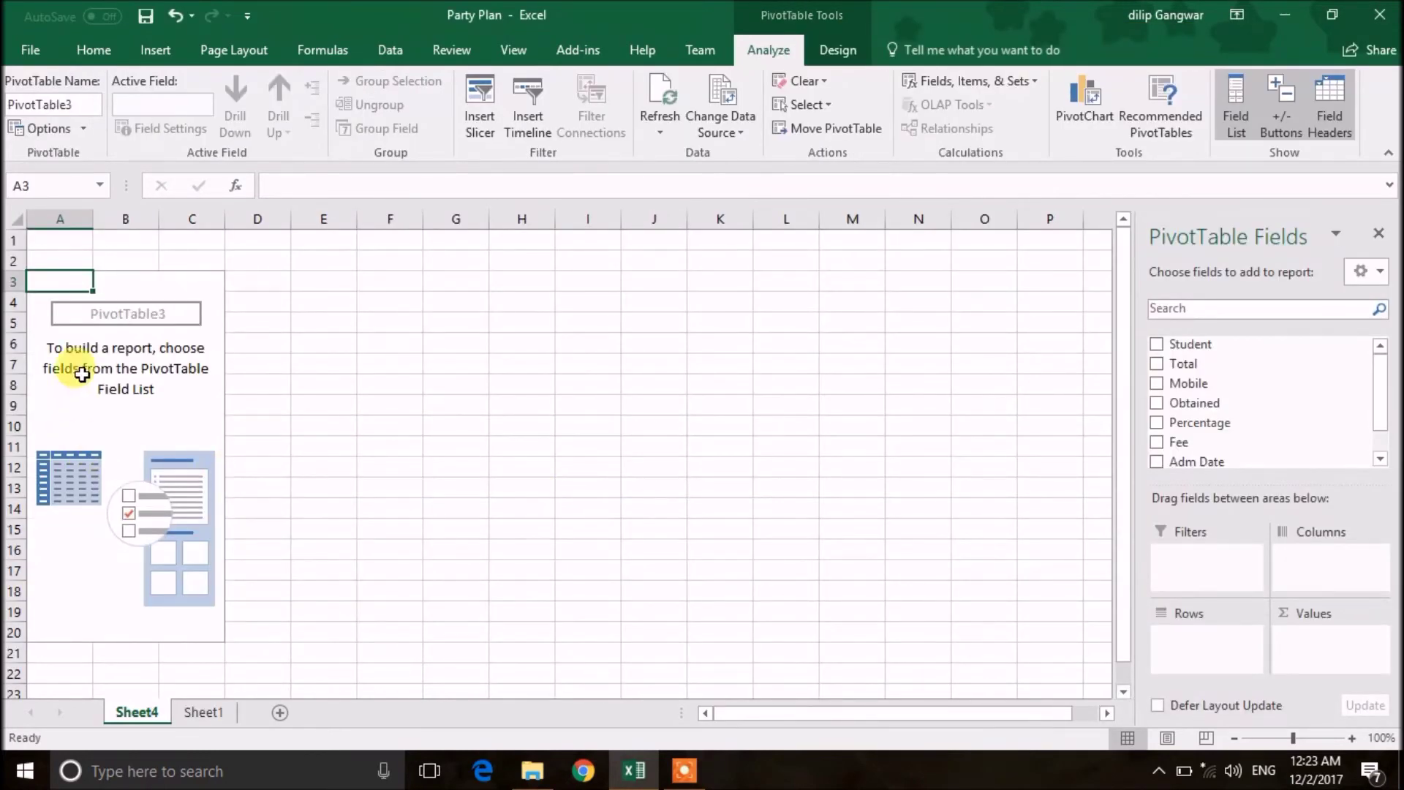
Add Student as rows plus sums of Total, Mobile, Percentage and Fee to the PivotTable
click(1155, 345)
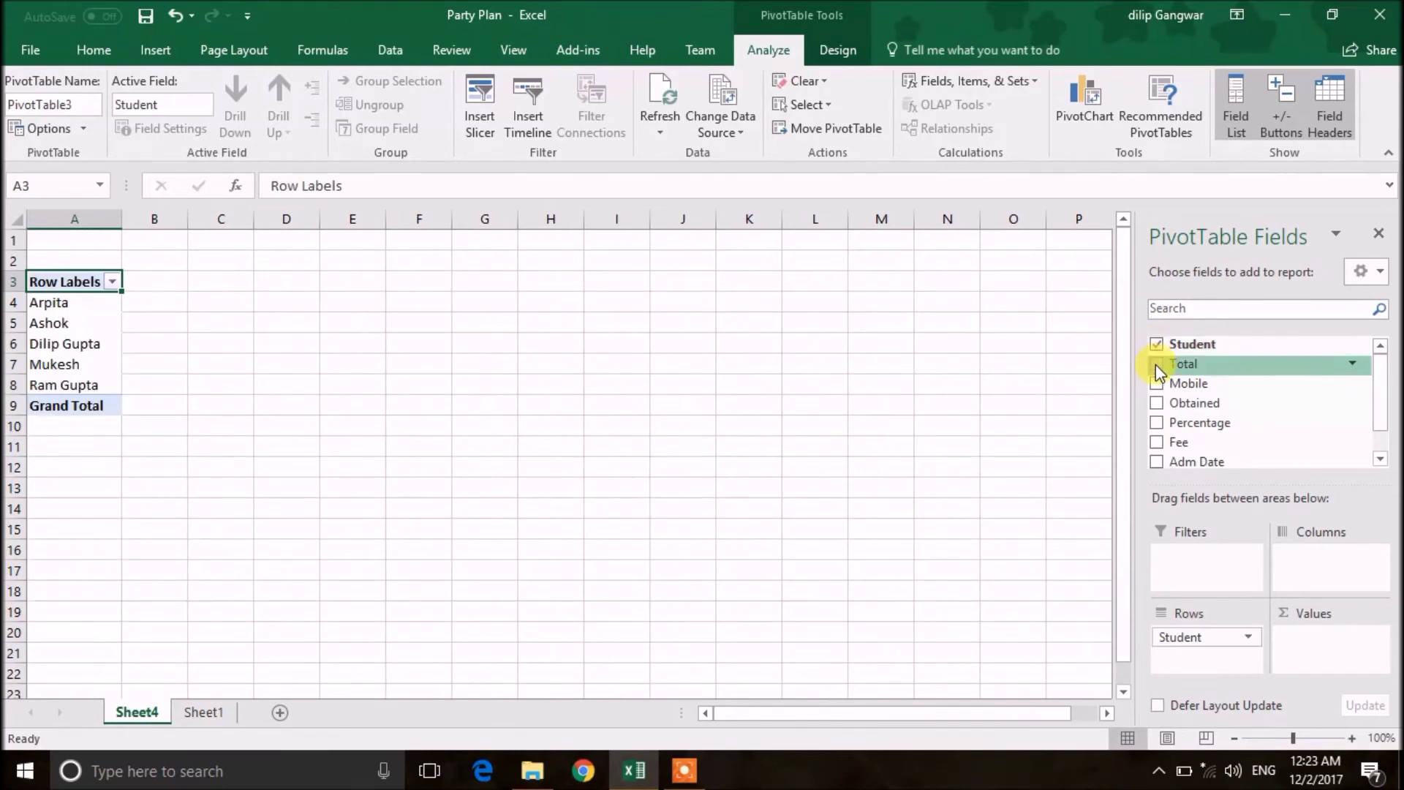
click(1155, 364)
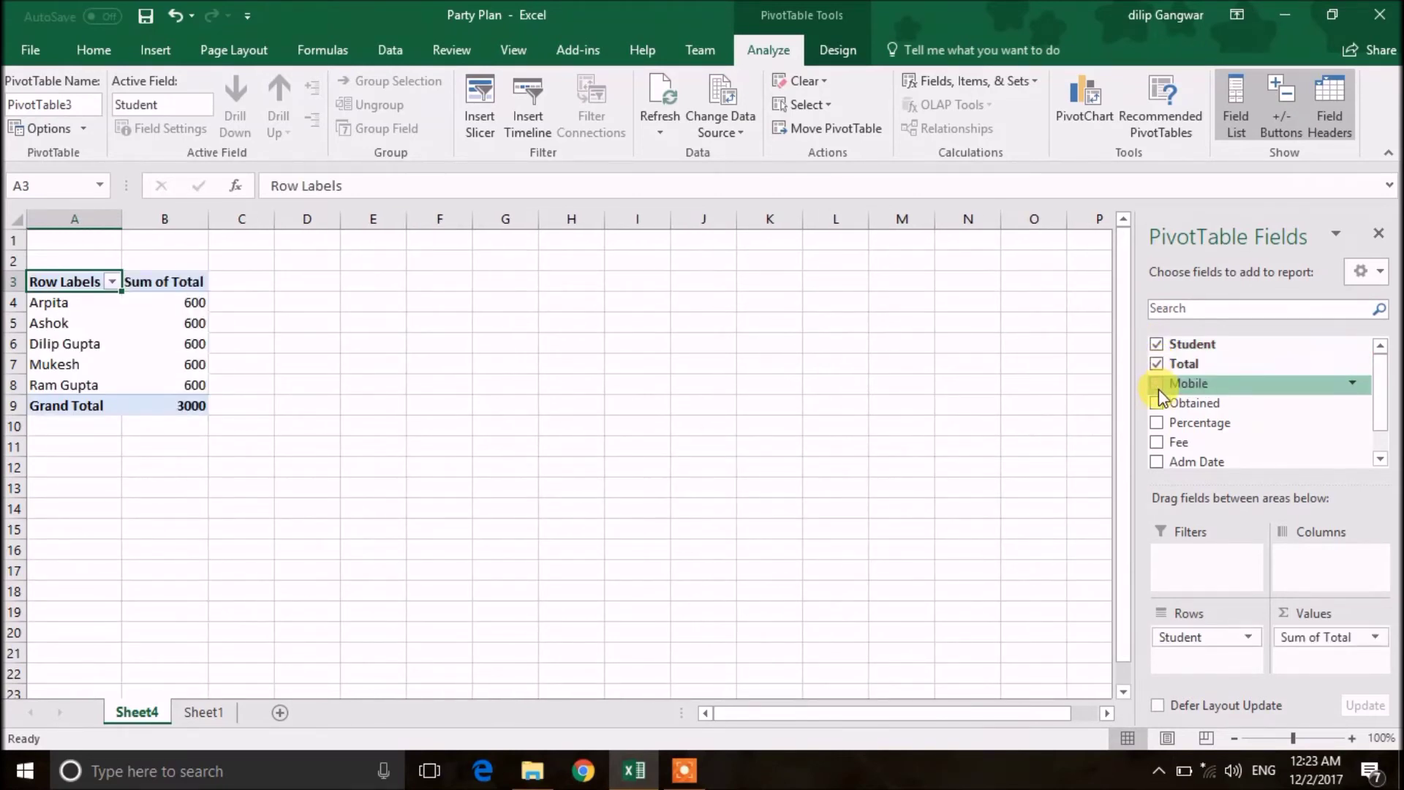
click(1158, 387)
click(1159, 418)
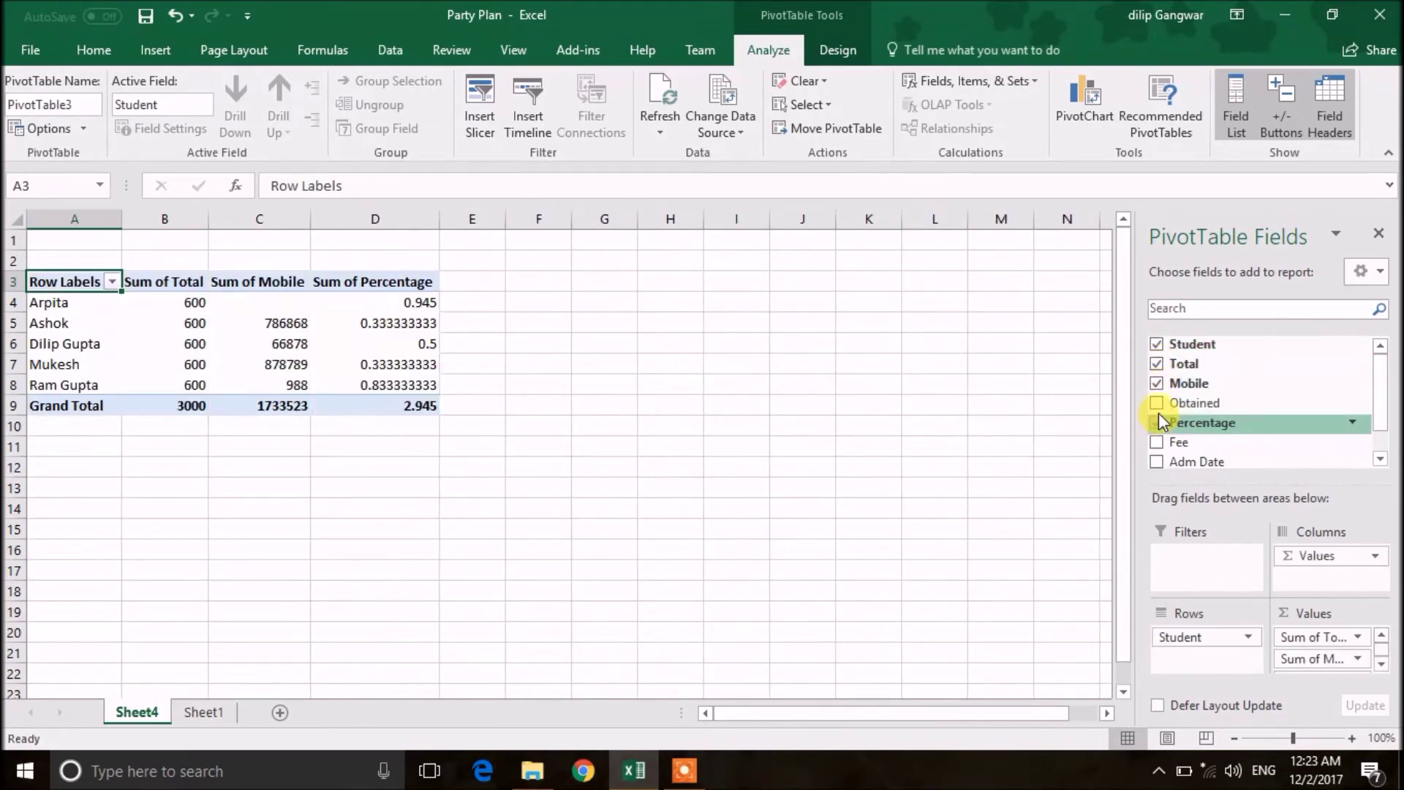
click(1157, 443)
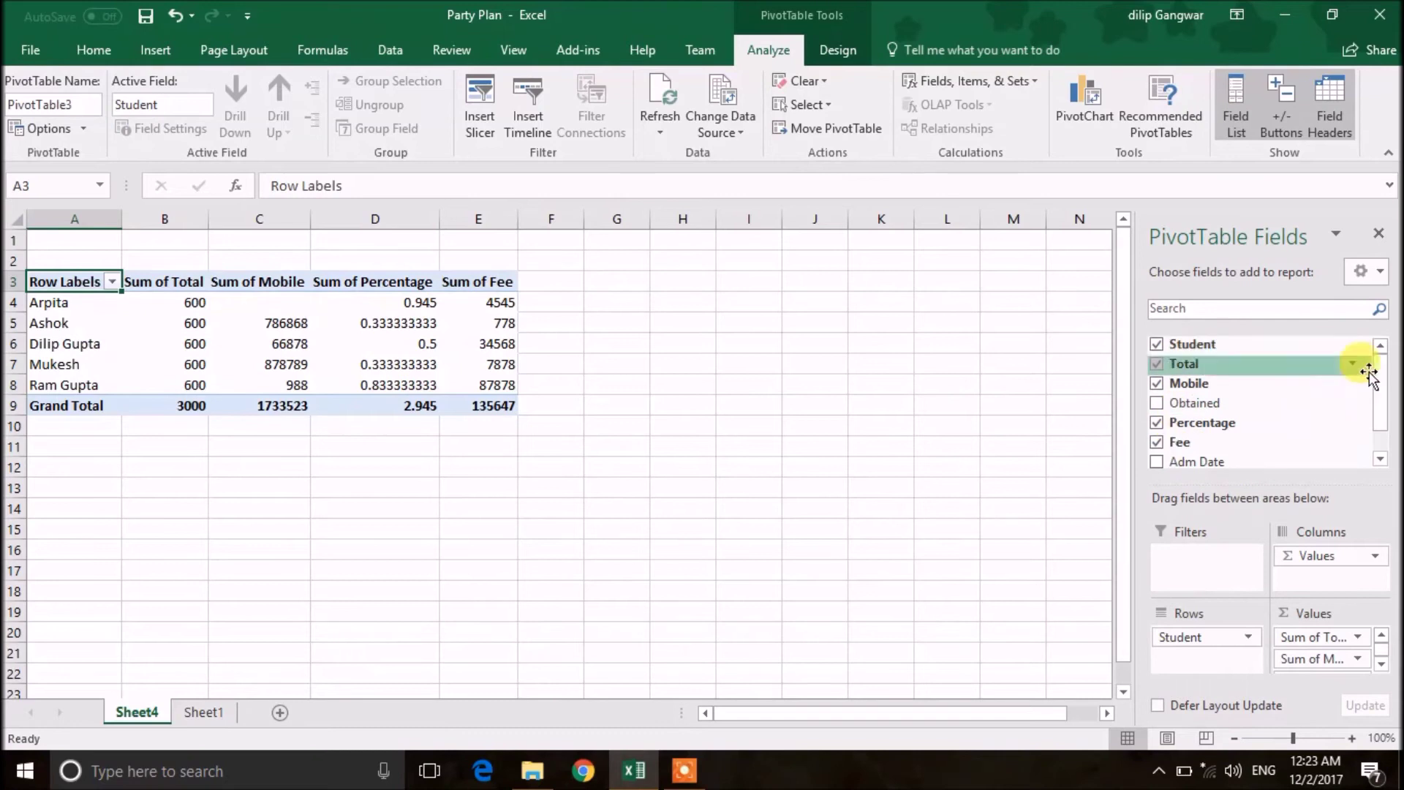
drag(1381, 400, 1385, 418)
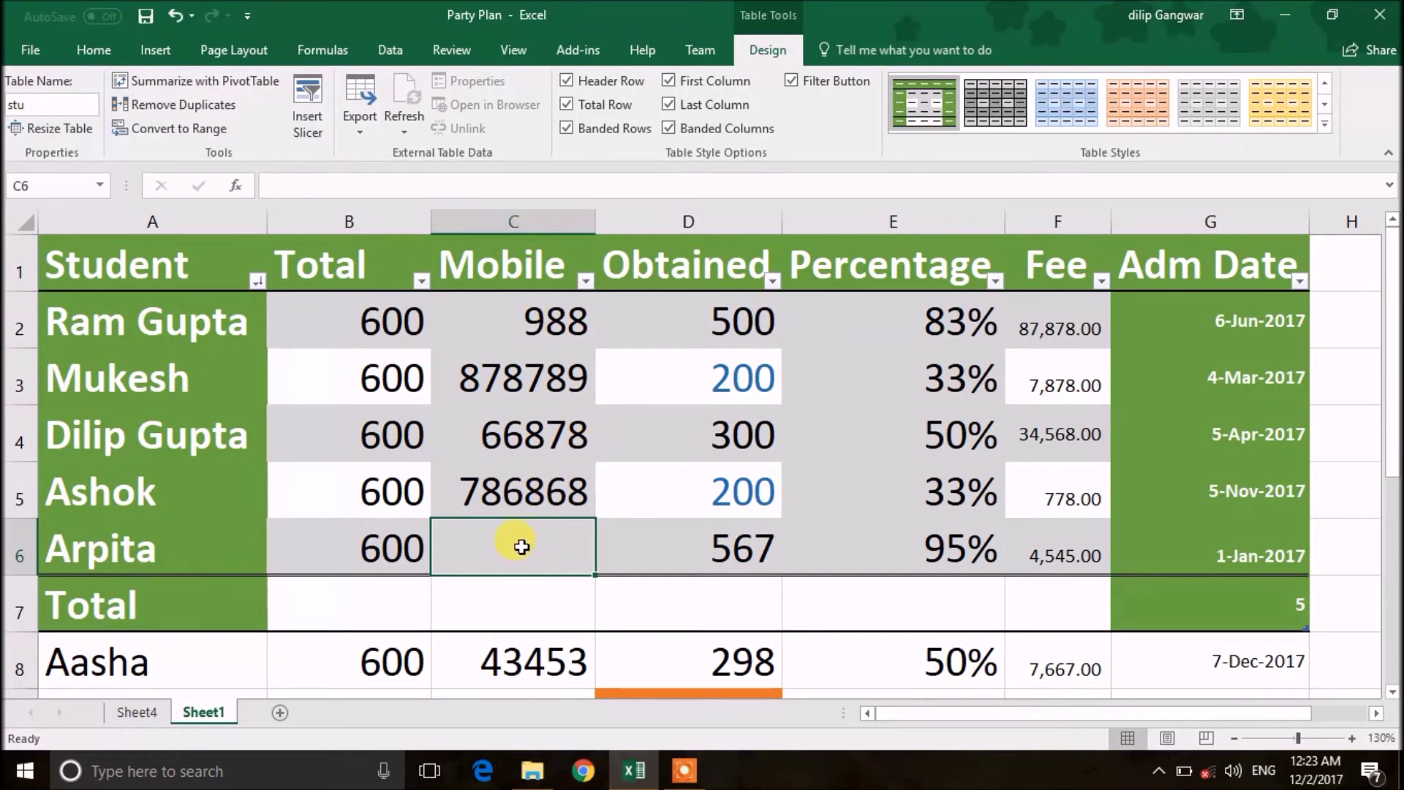
text(988)
key(Return)
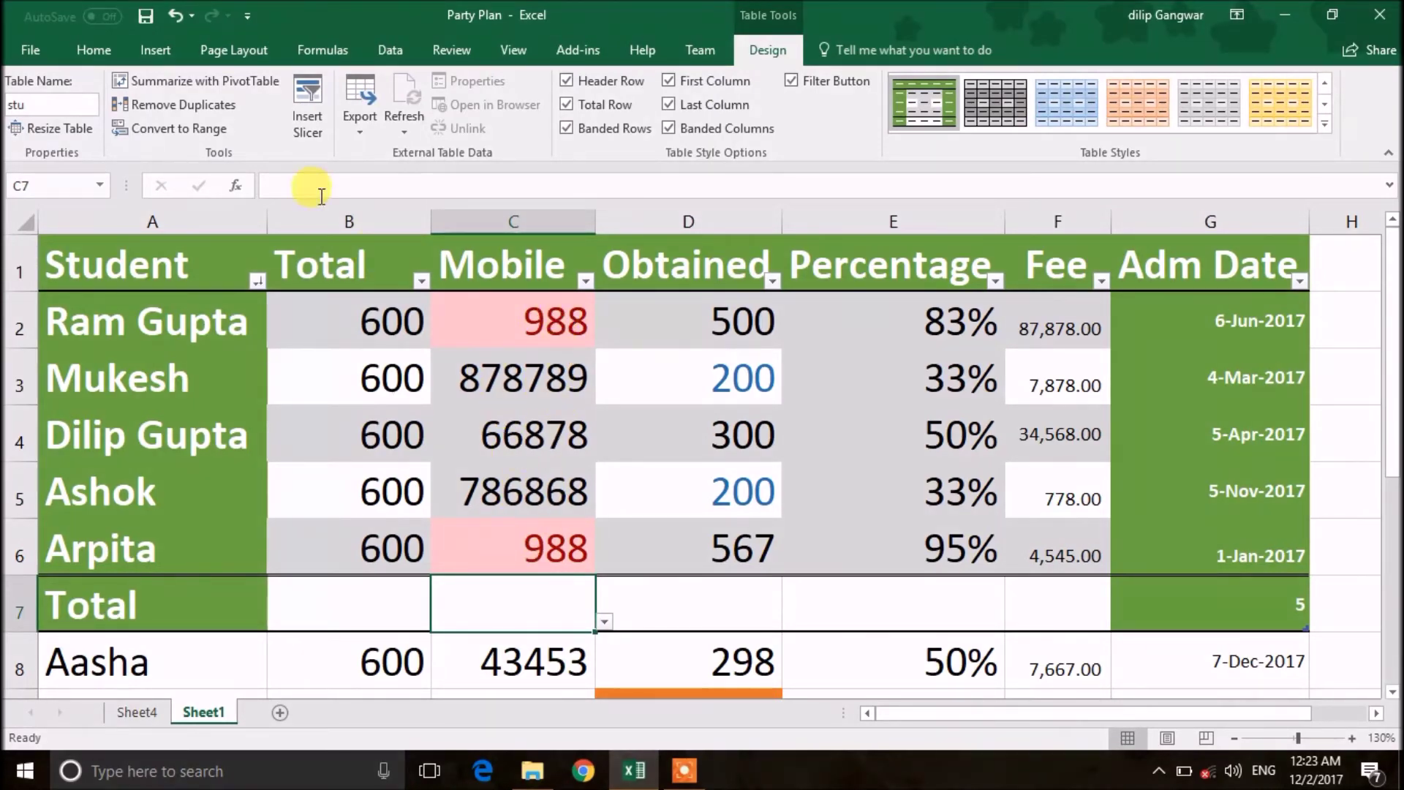
click(206, 113)
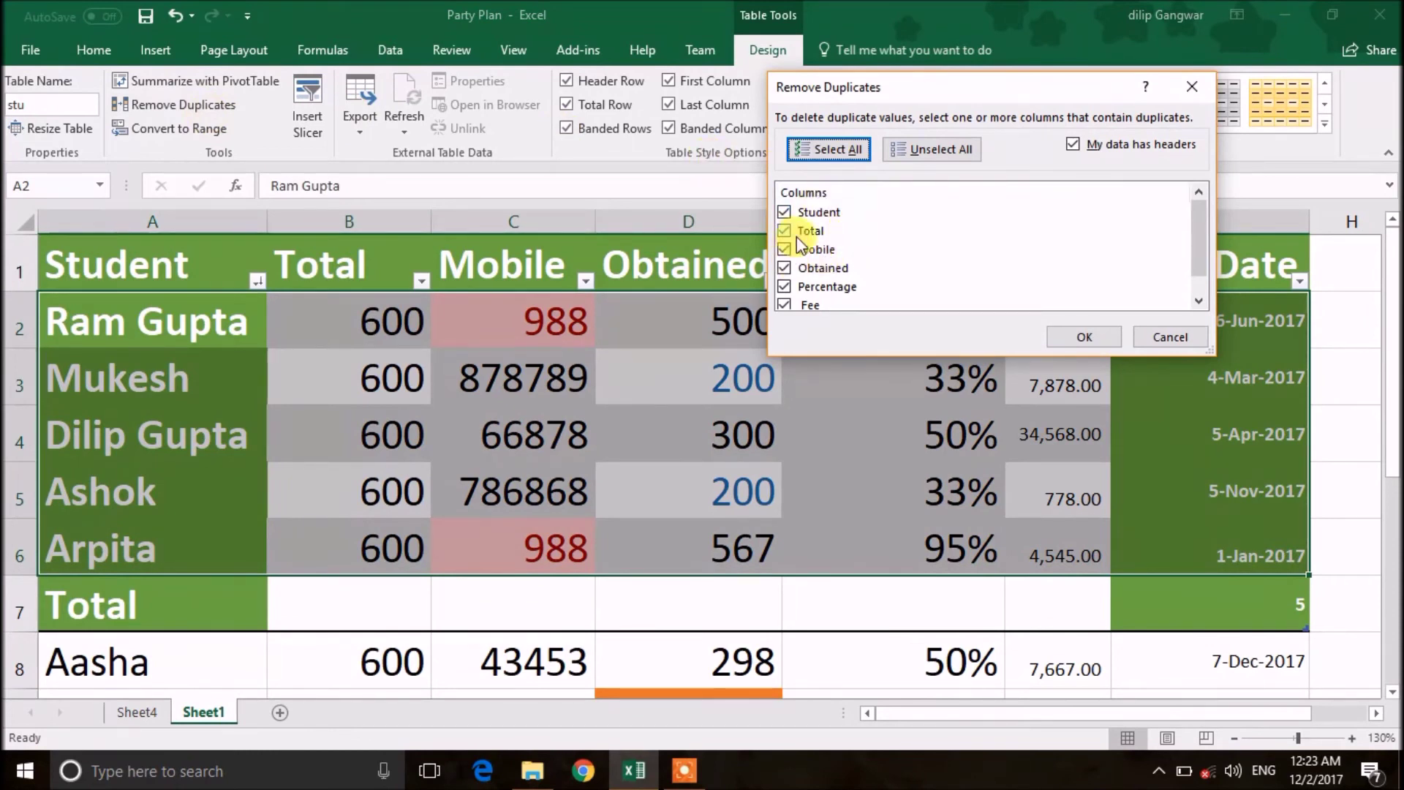
click(923, 148)
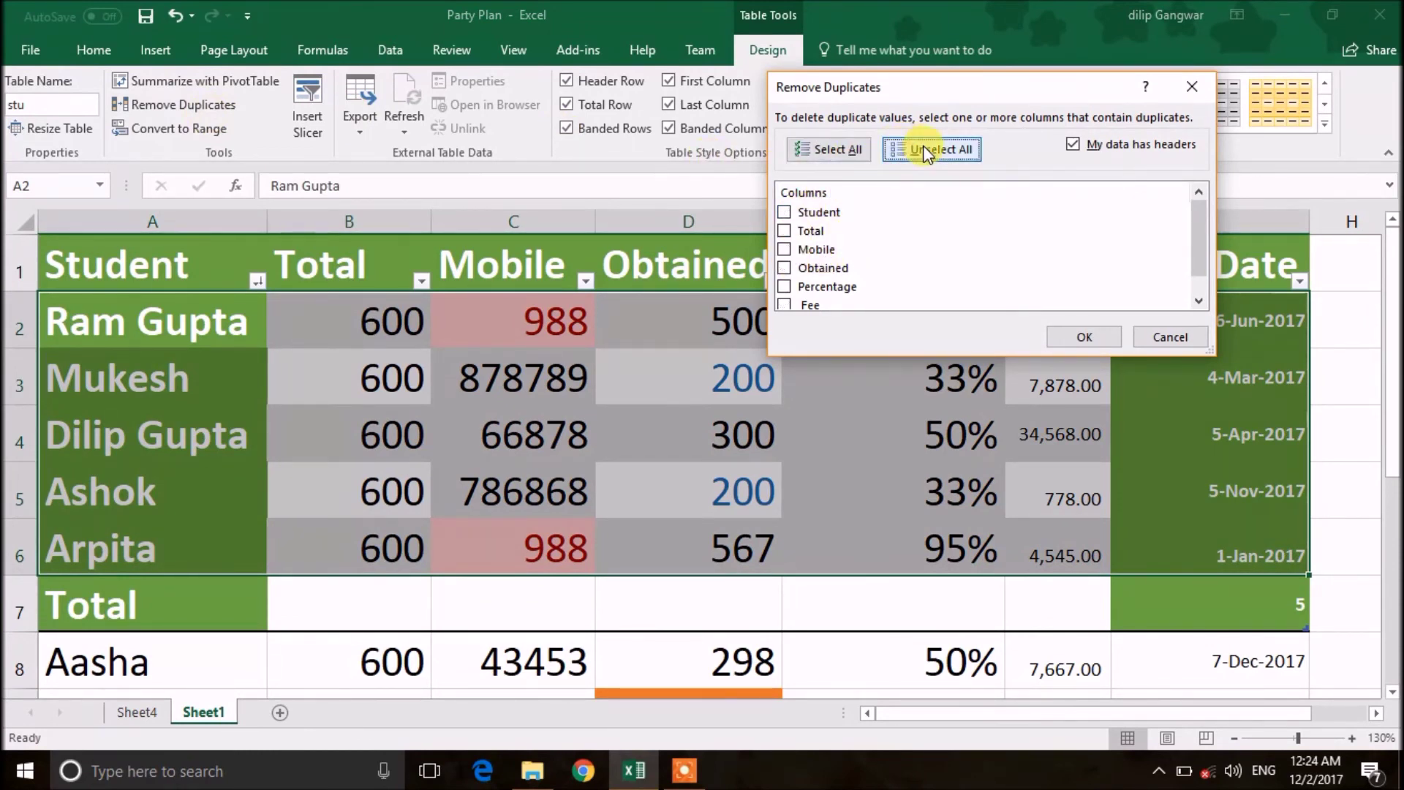
click(784, 250)
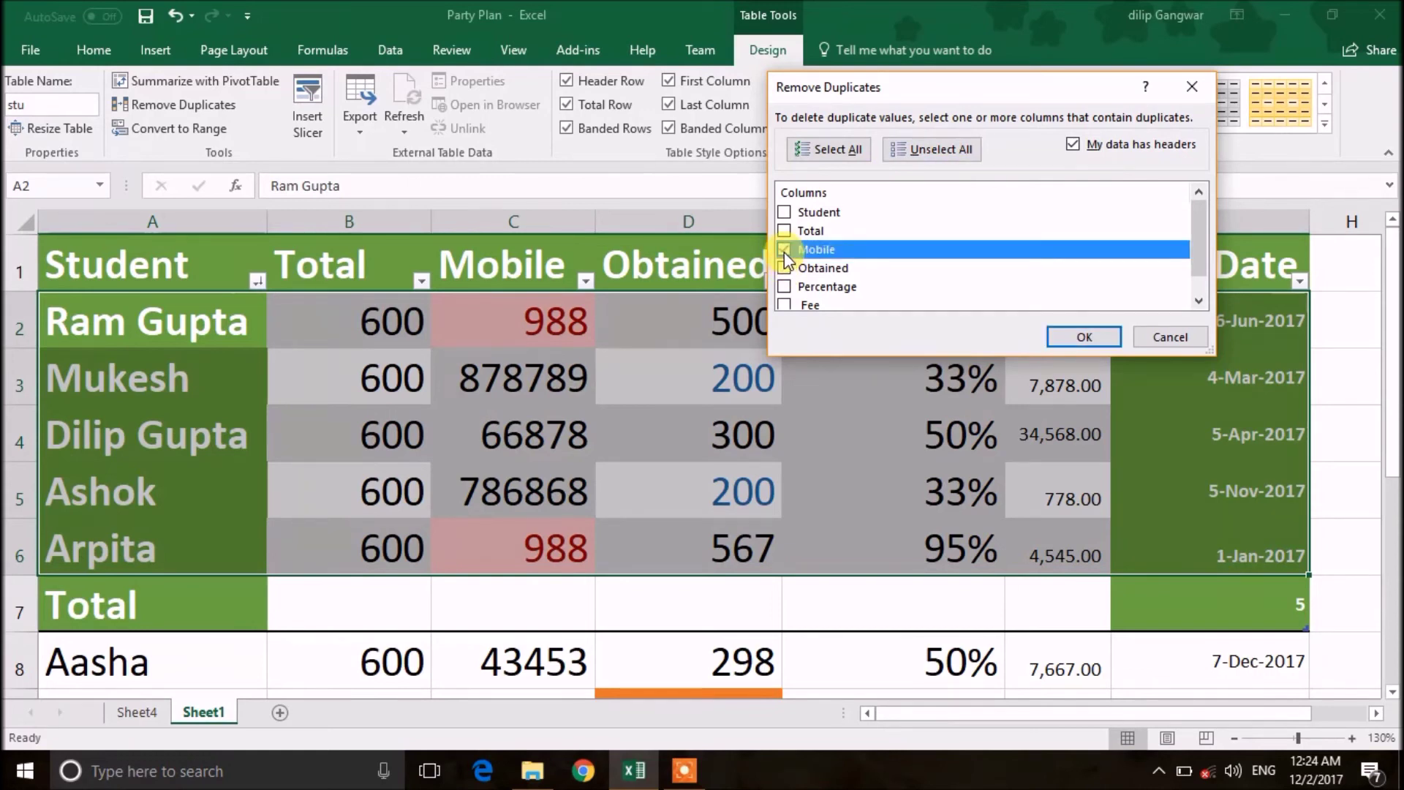
click(1085, 336)
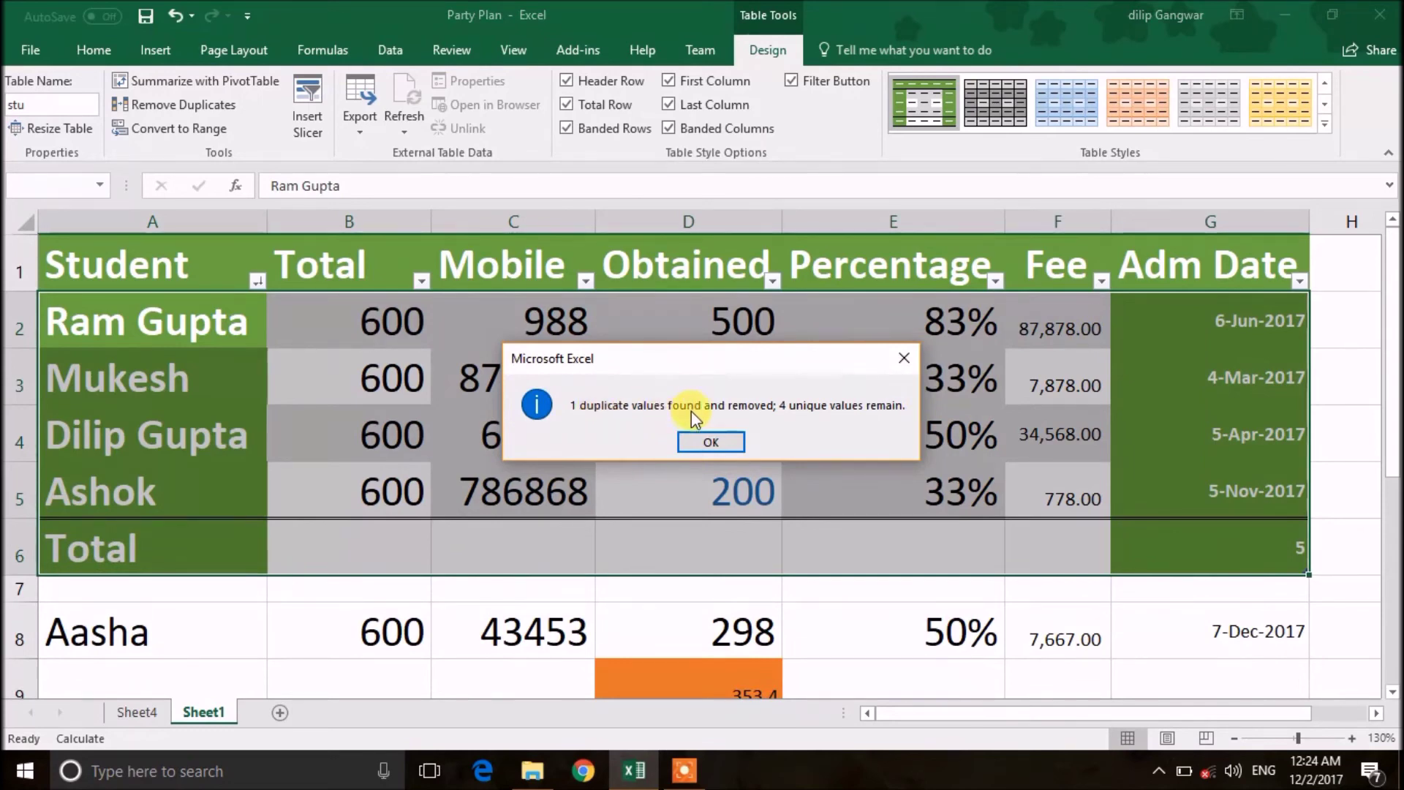
click(711, 442)
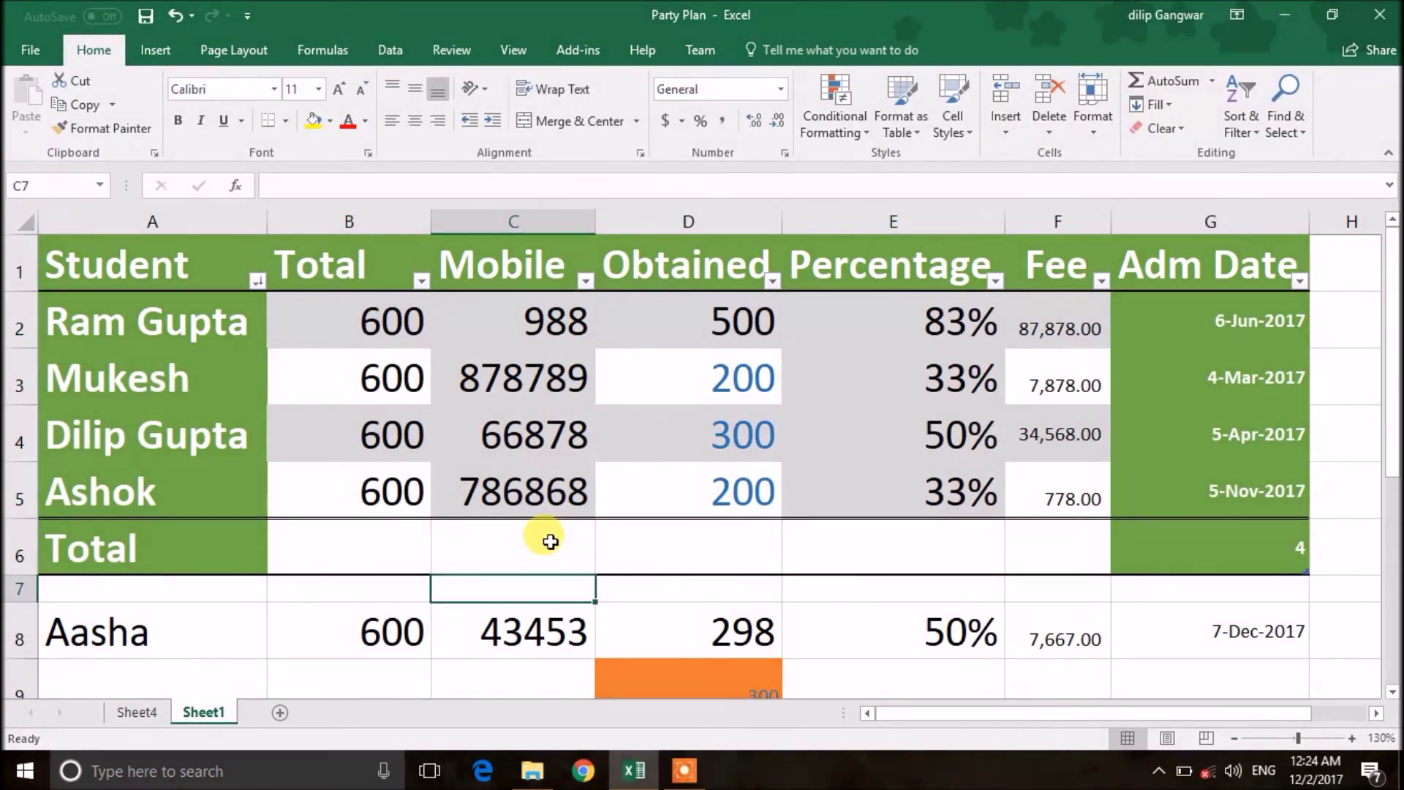
key(ctrl+z)
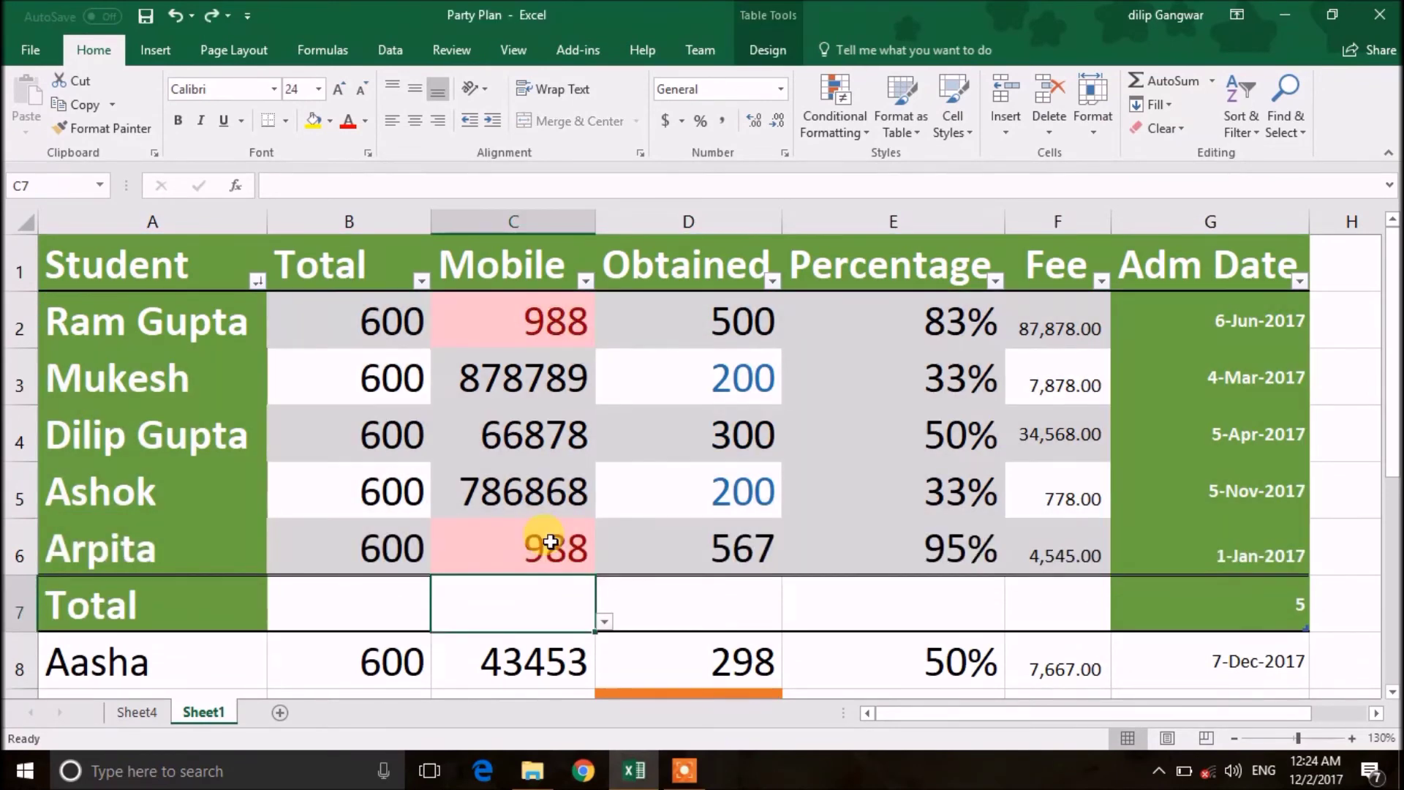
click(768, 50)
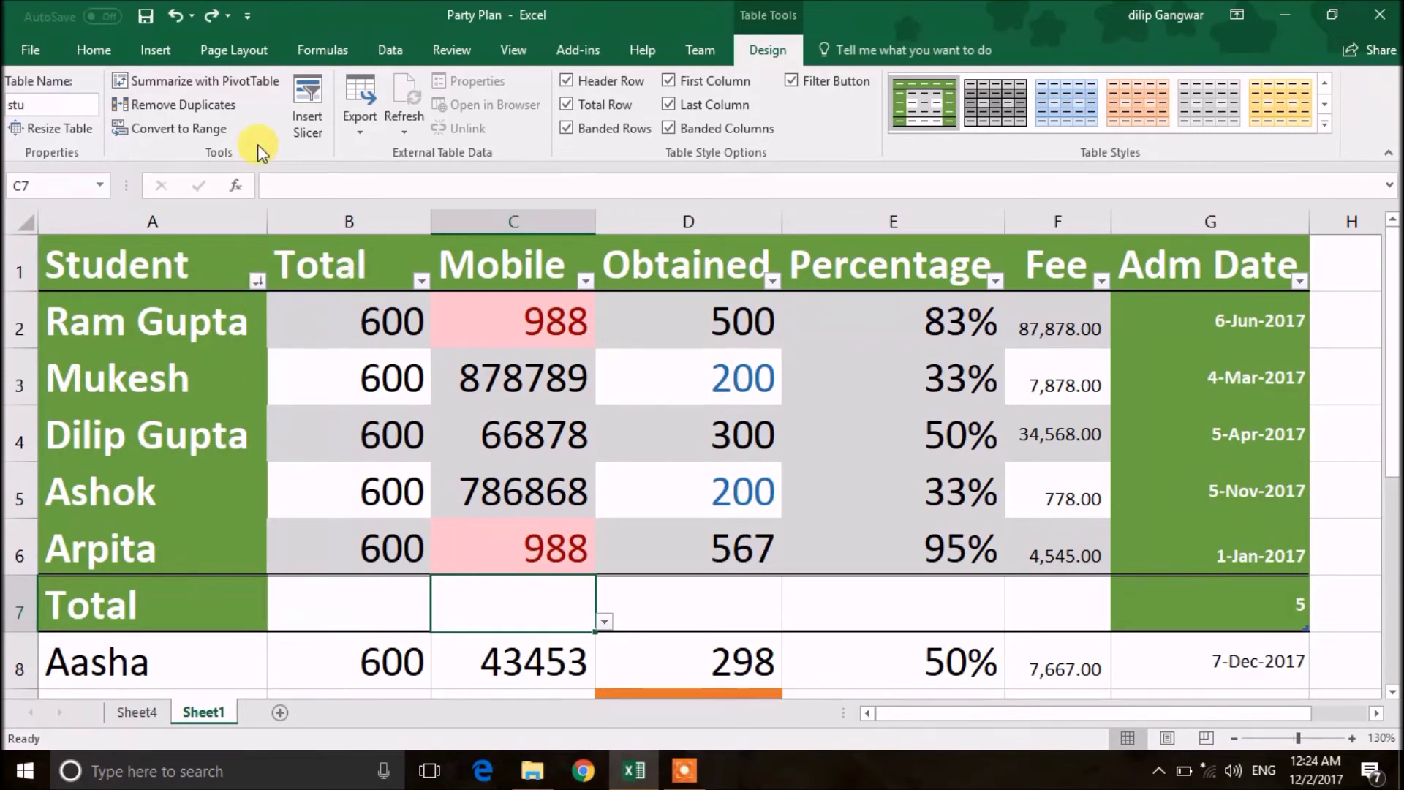
click(210, 131)
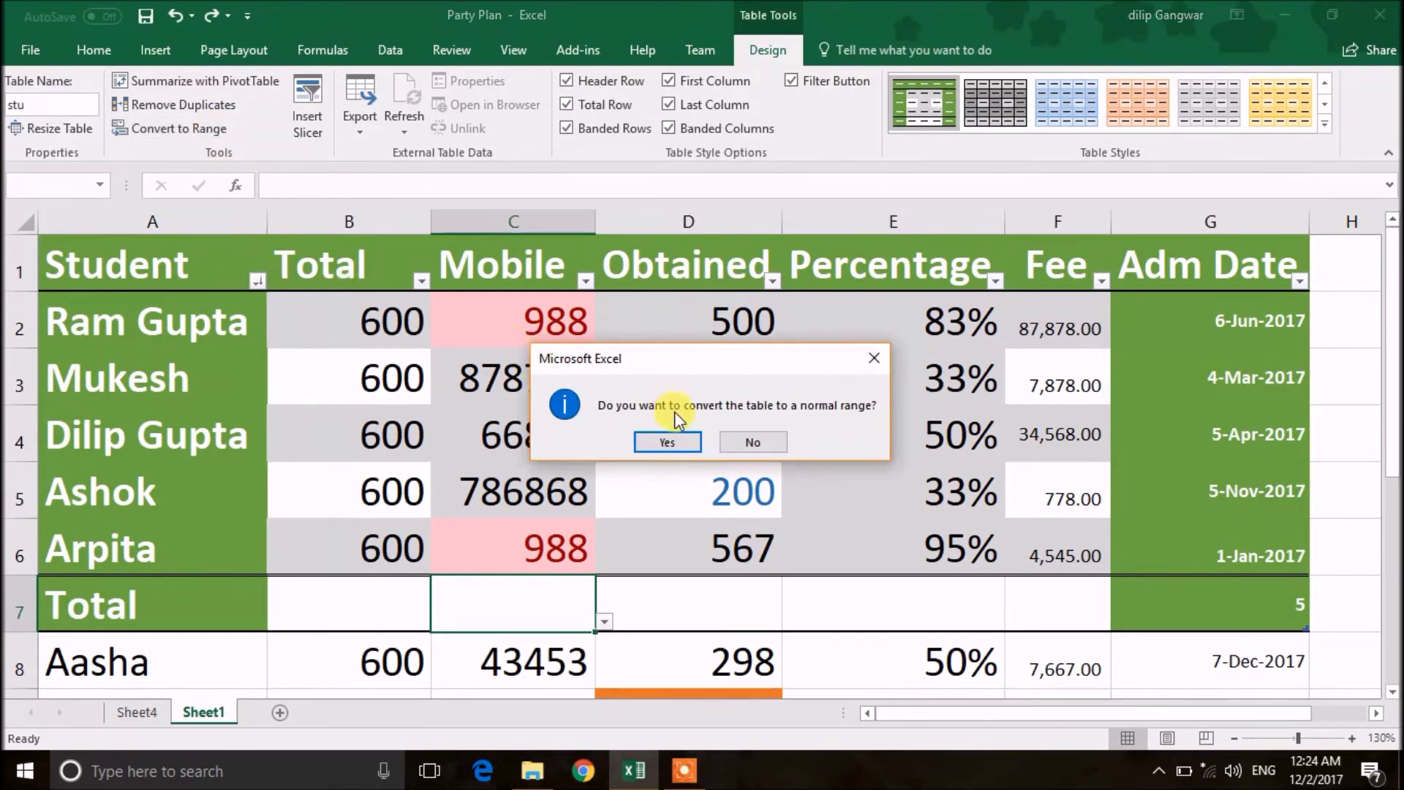
click(662, 442)
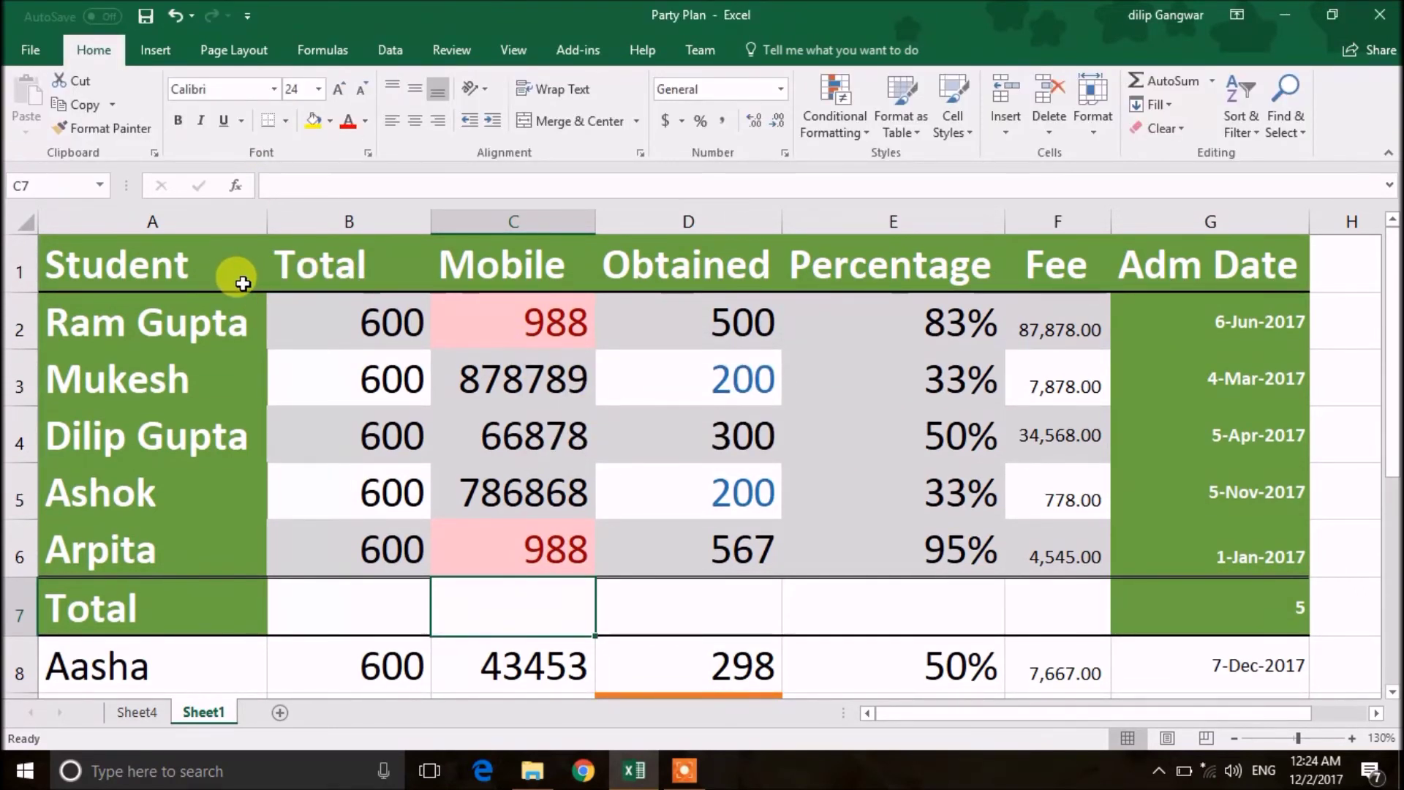
key(ctrl+z)
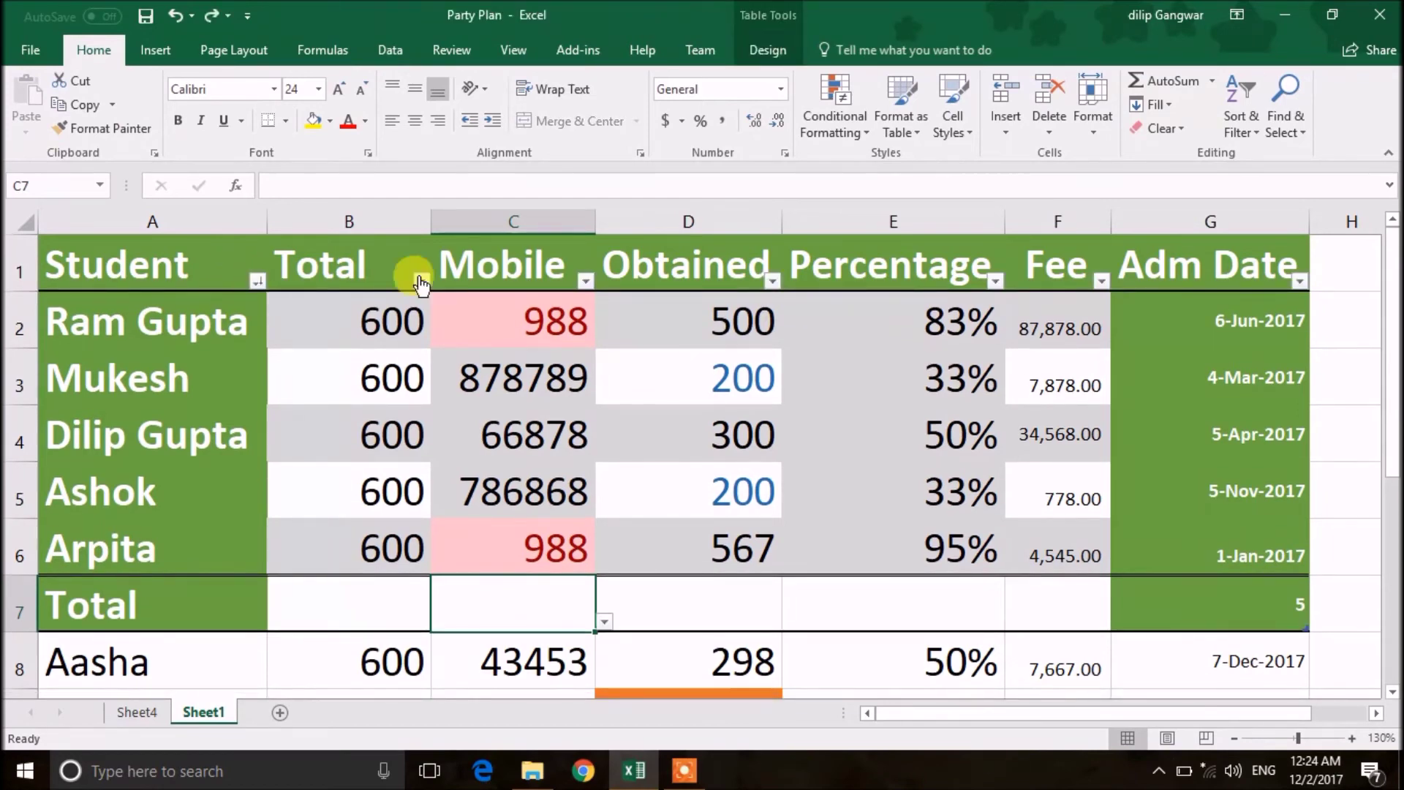
scroll(311, 107, down, 10)
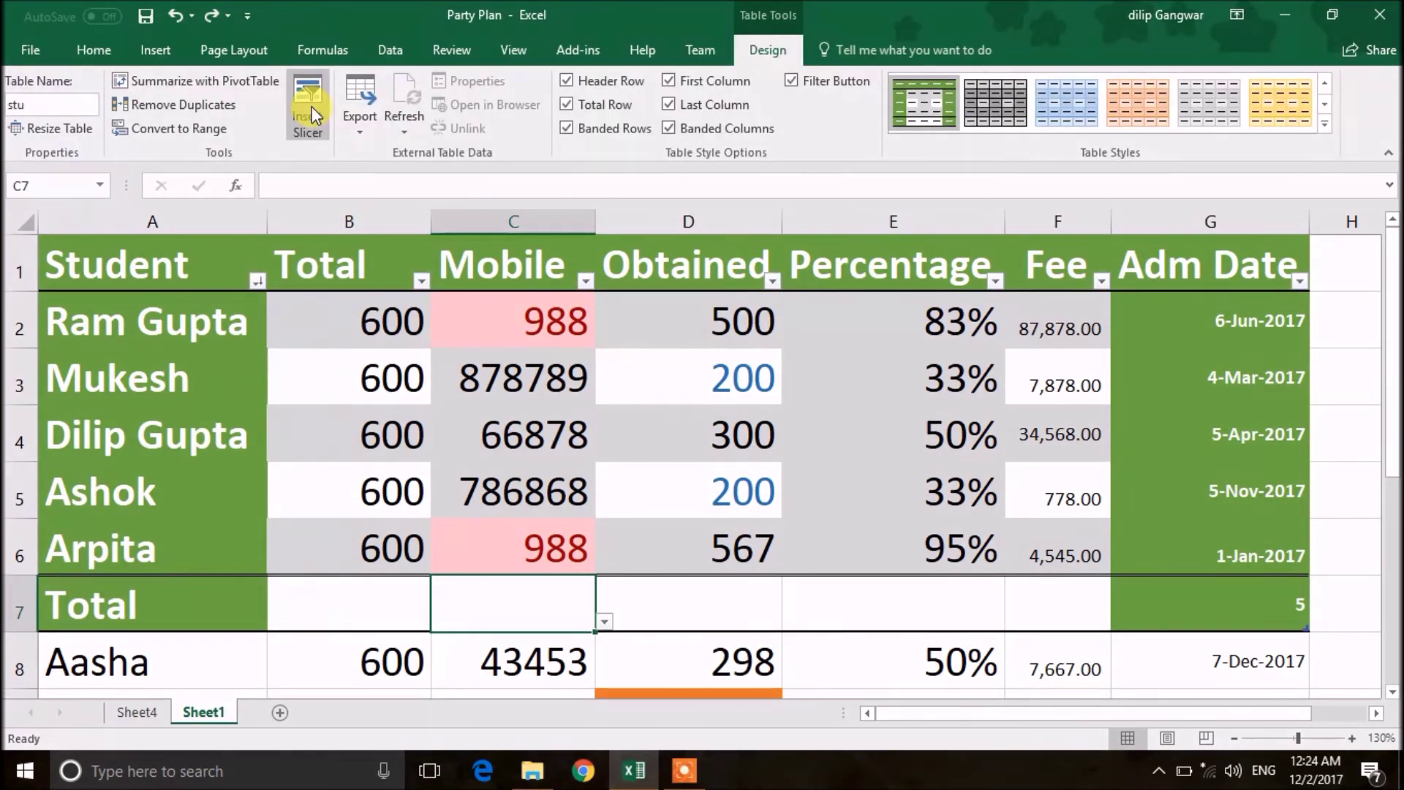
click(311, 107)
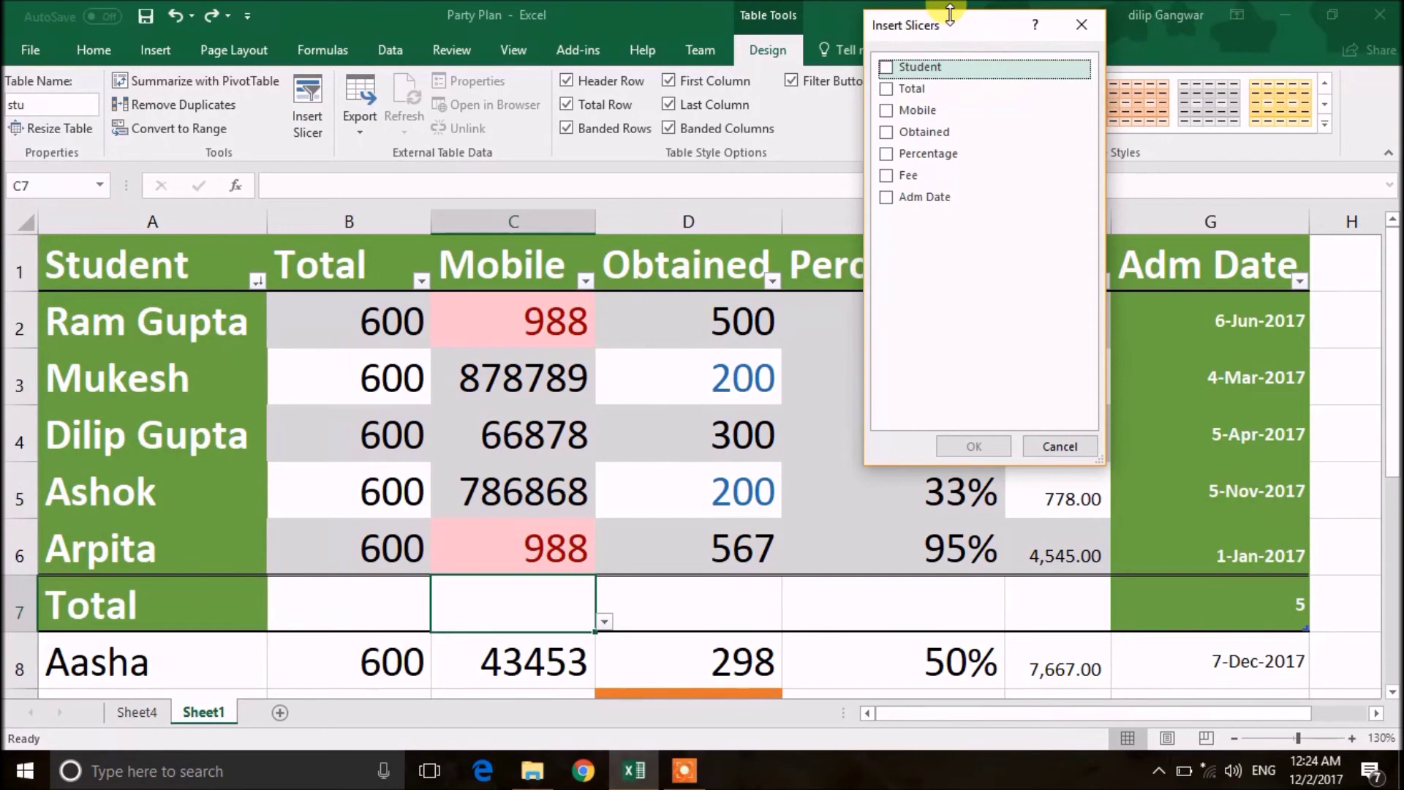
drag(947, 25, 859, 120)
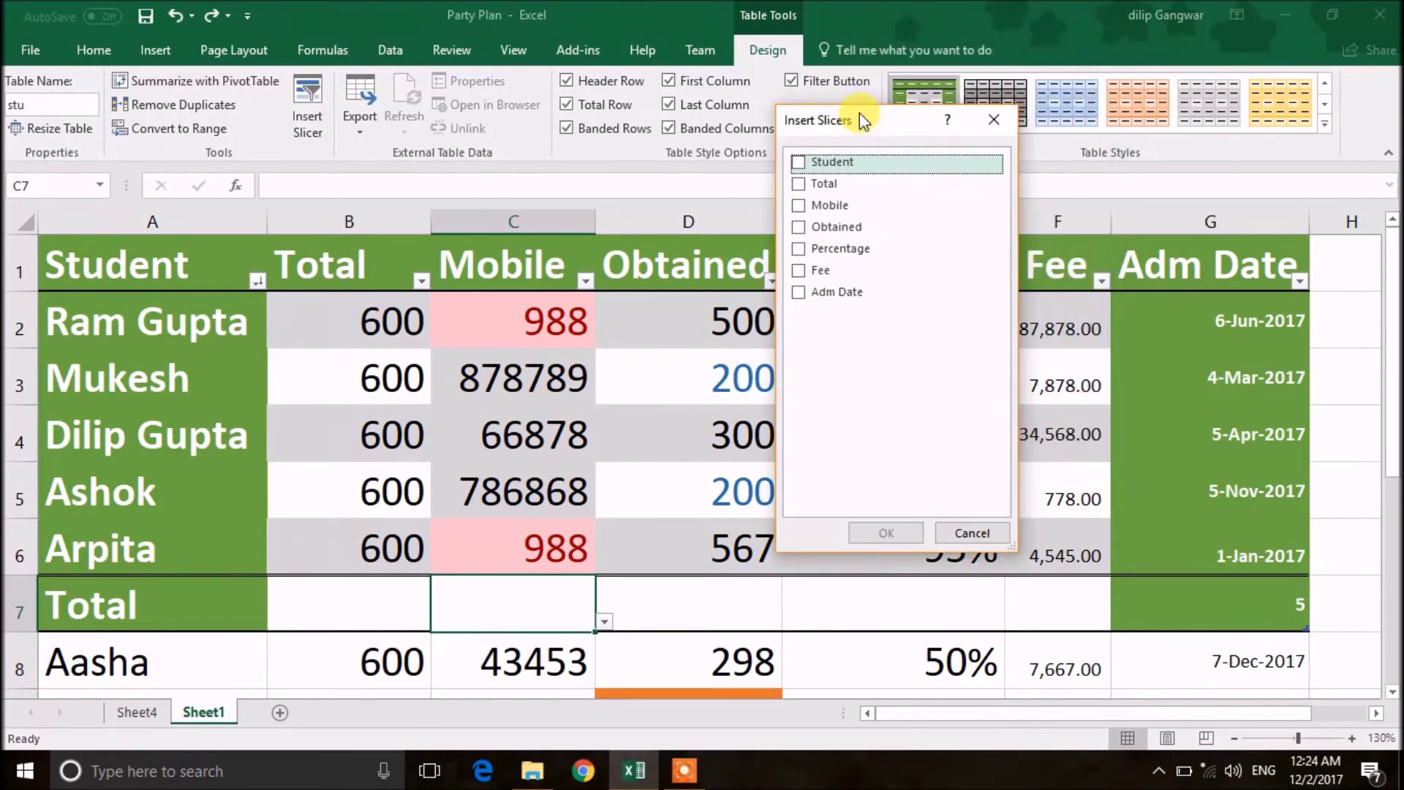
click(800, 166)
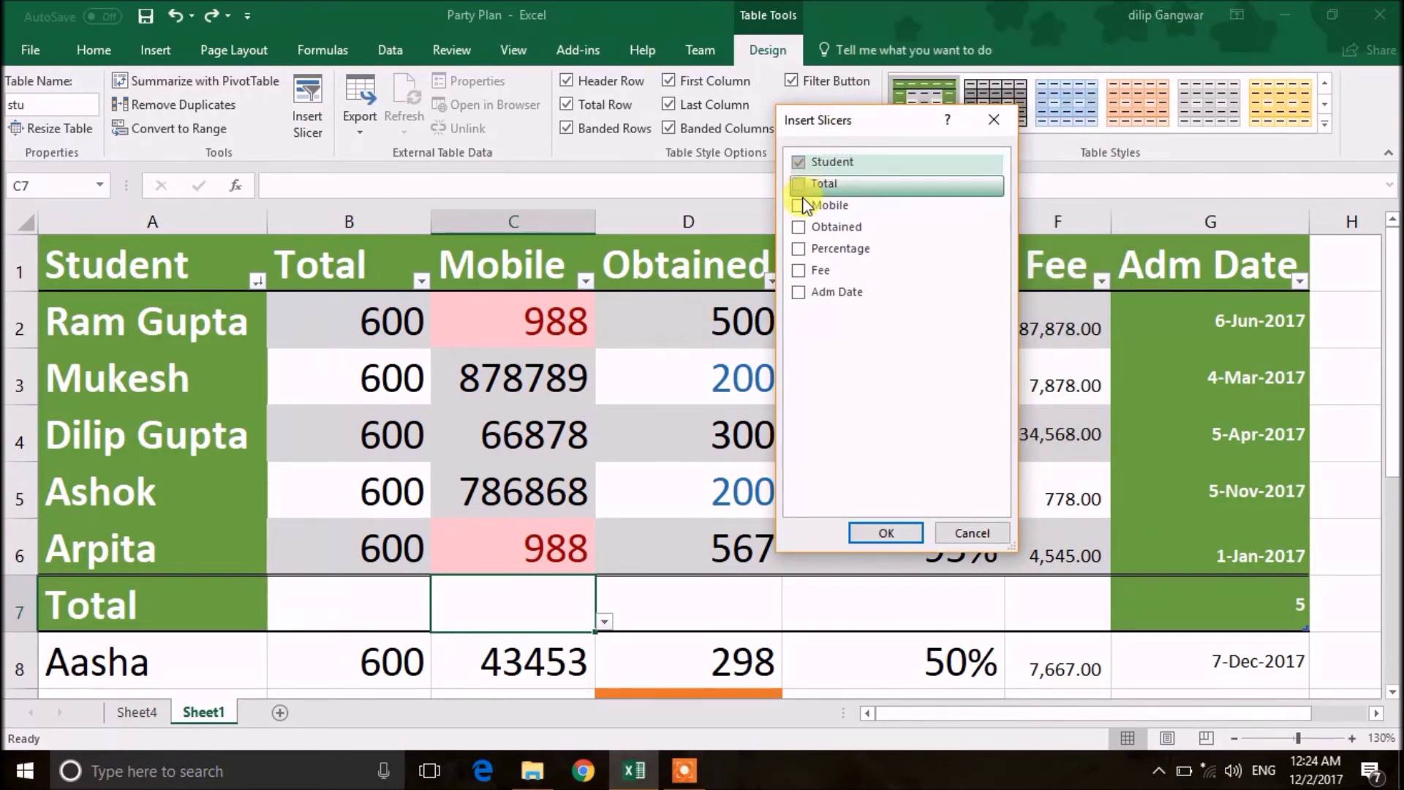
click(863, 533)
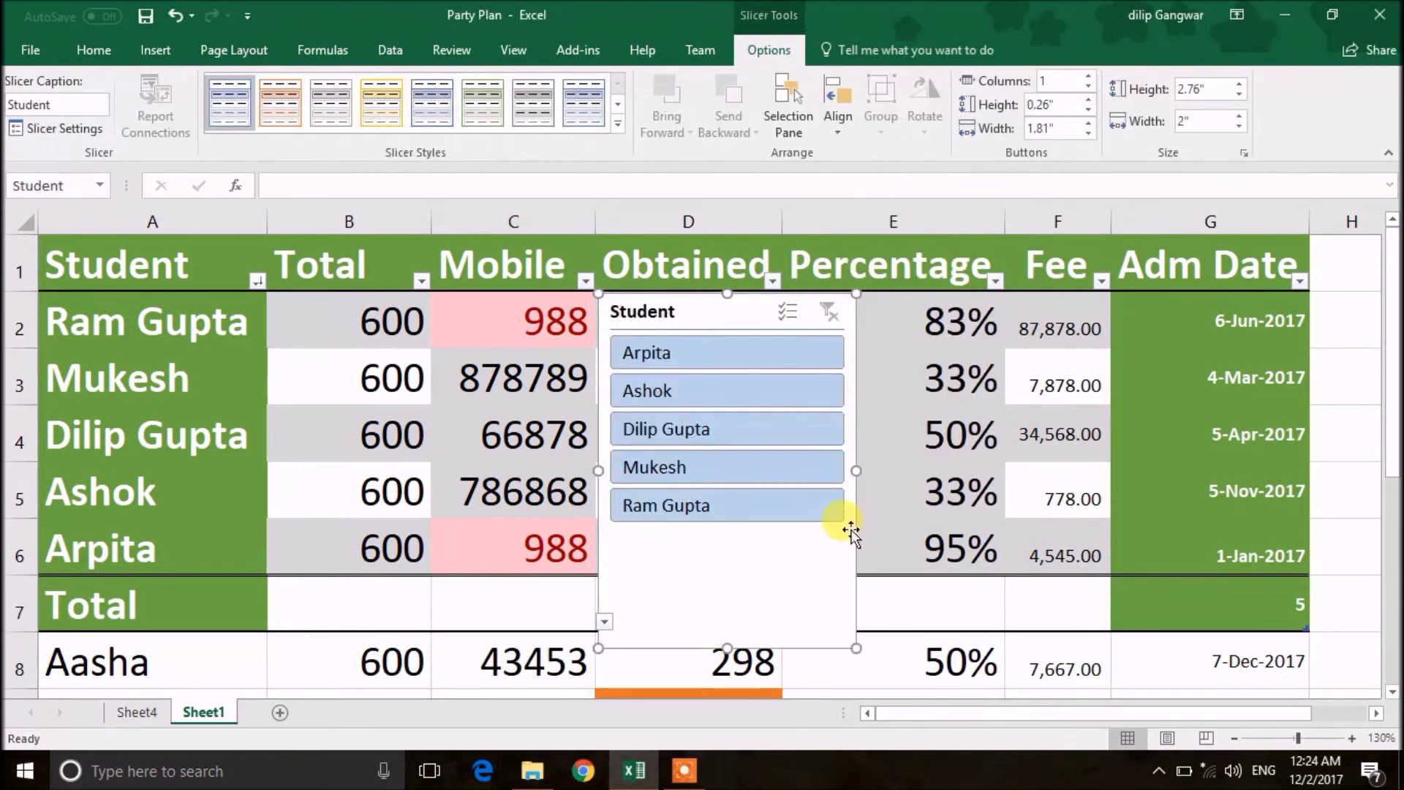
drag(755, 291, 1125, 285)
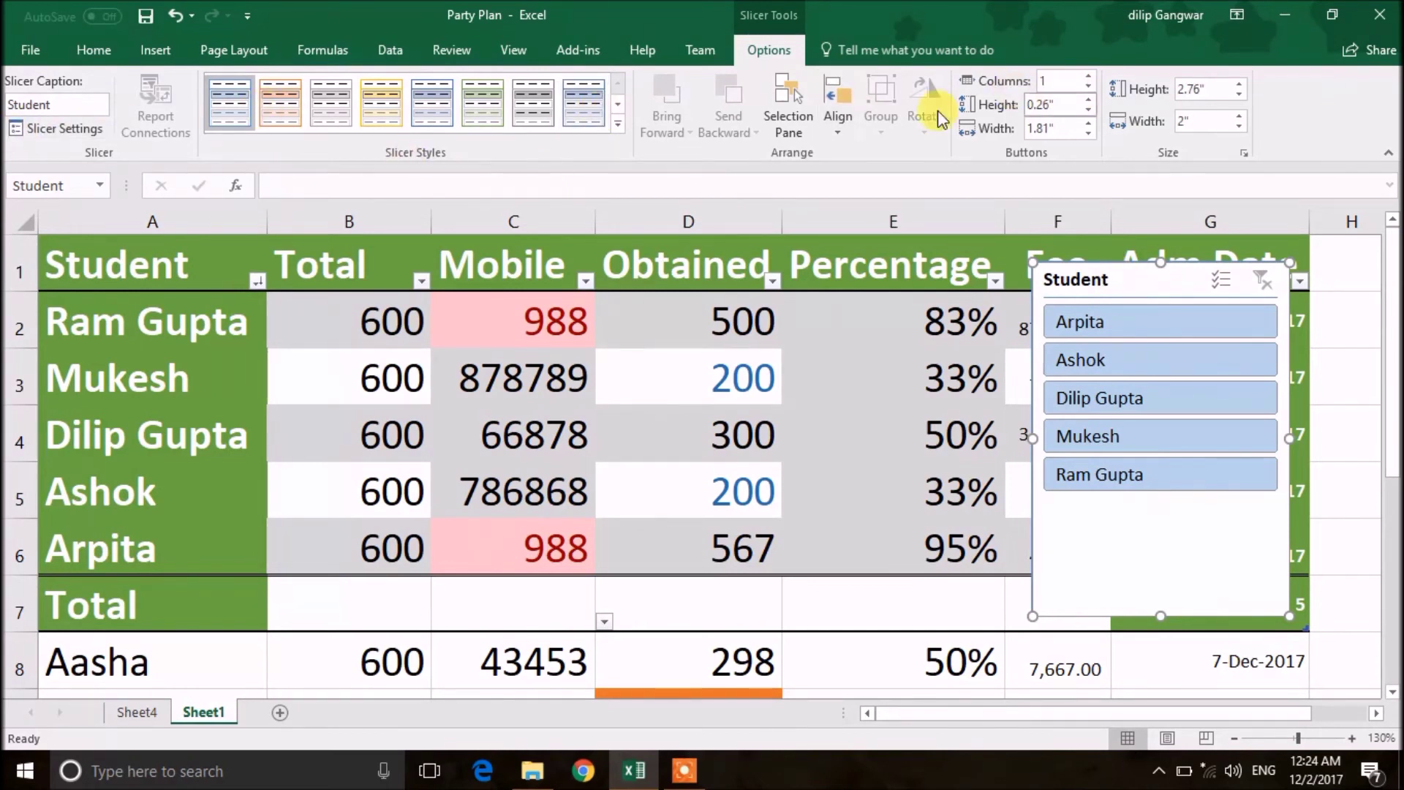
click(374, 108)
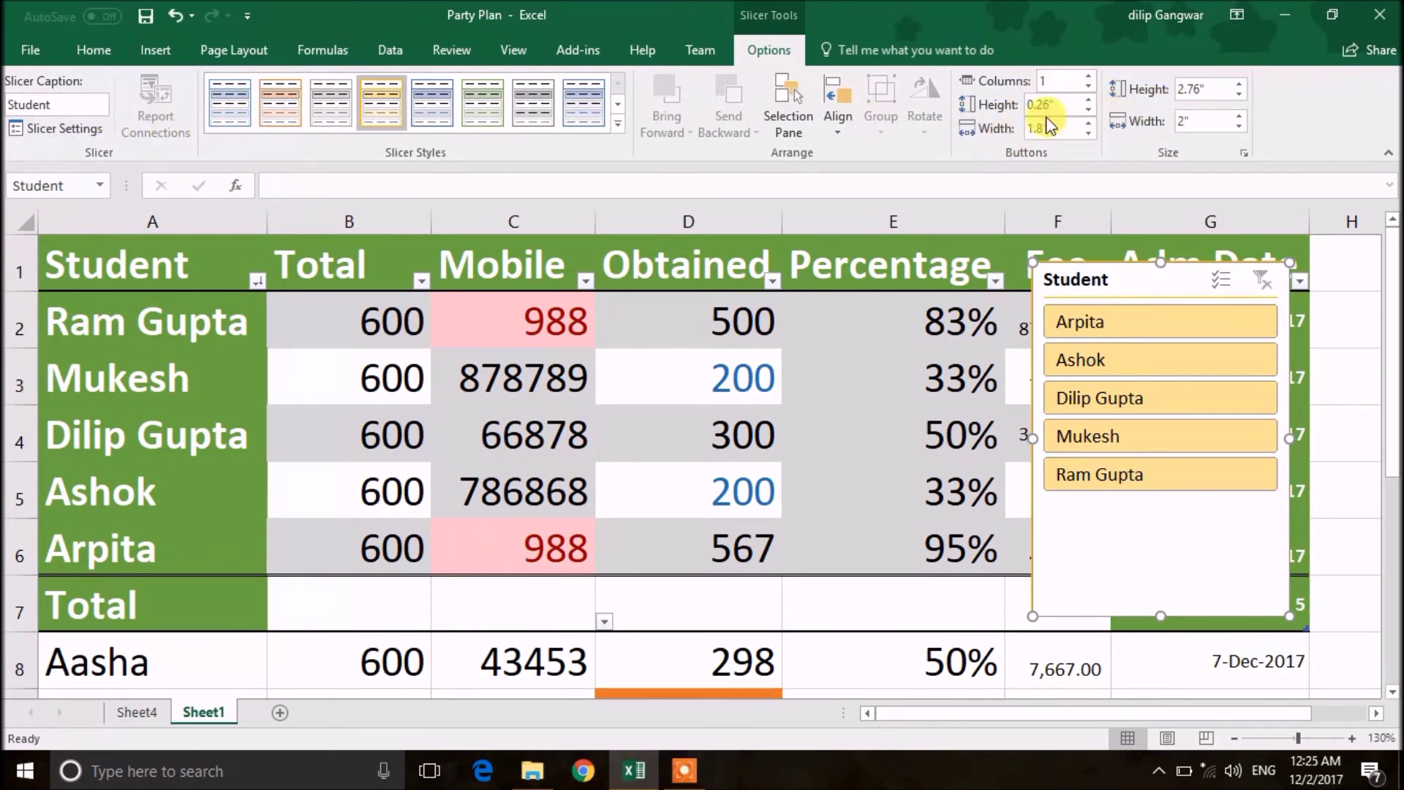
drag(1290, 262, 1212, 343)
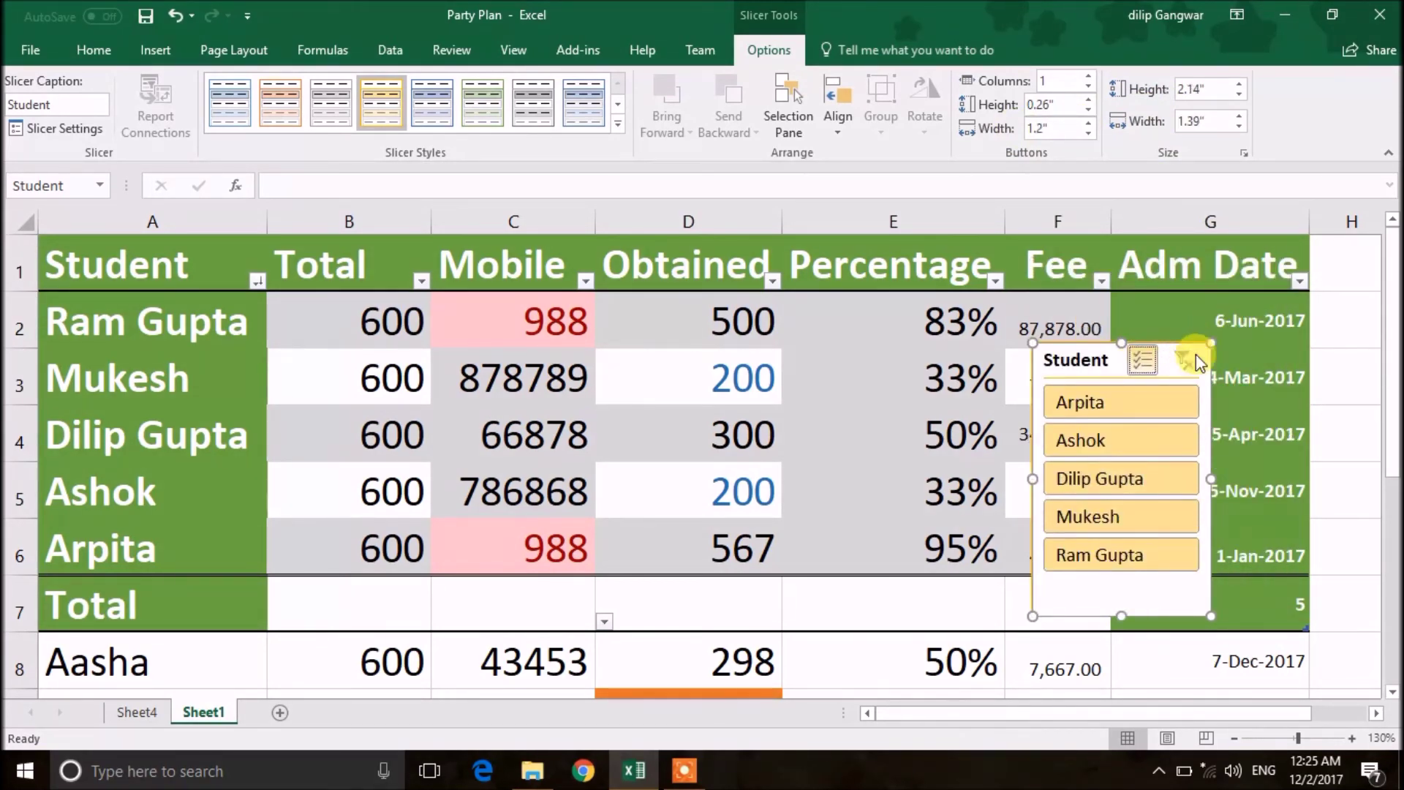
key(Delete)
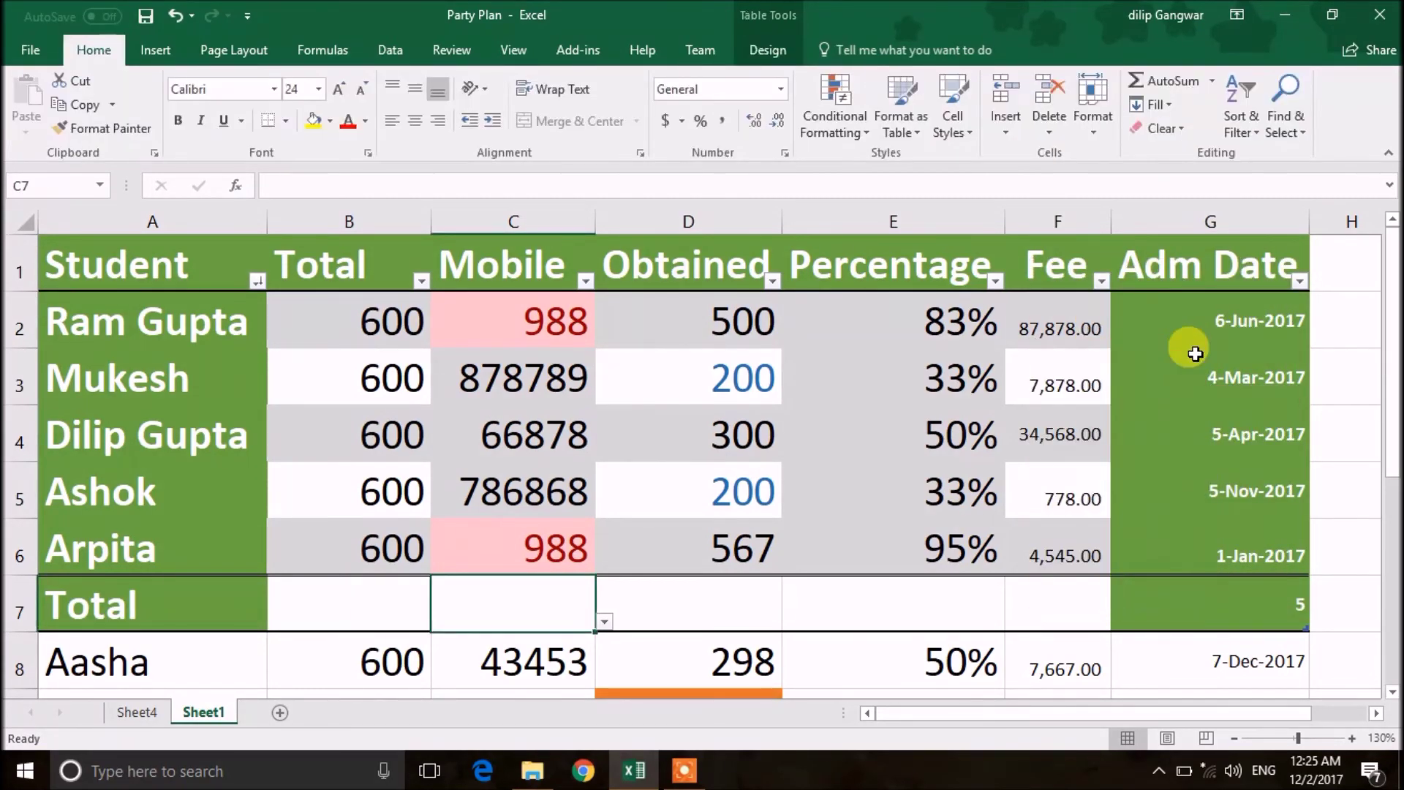
click(768, 50)
click(362, 121)
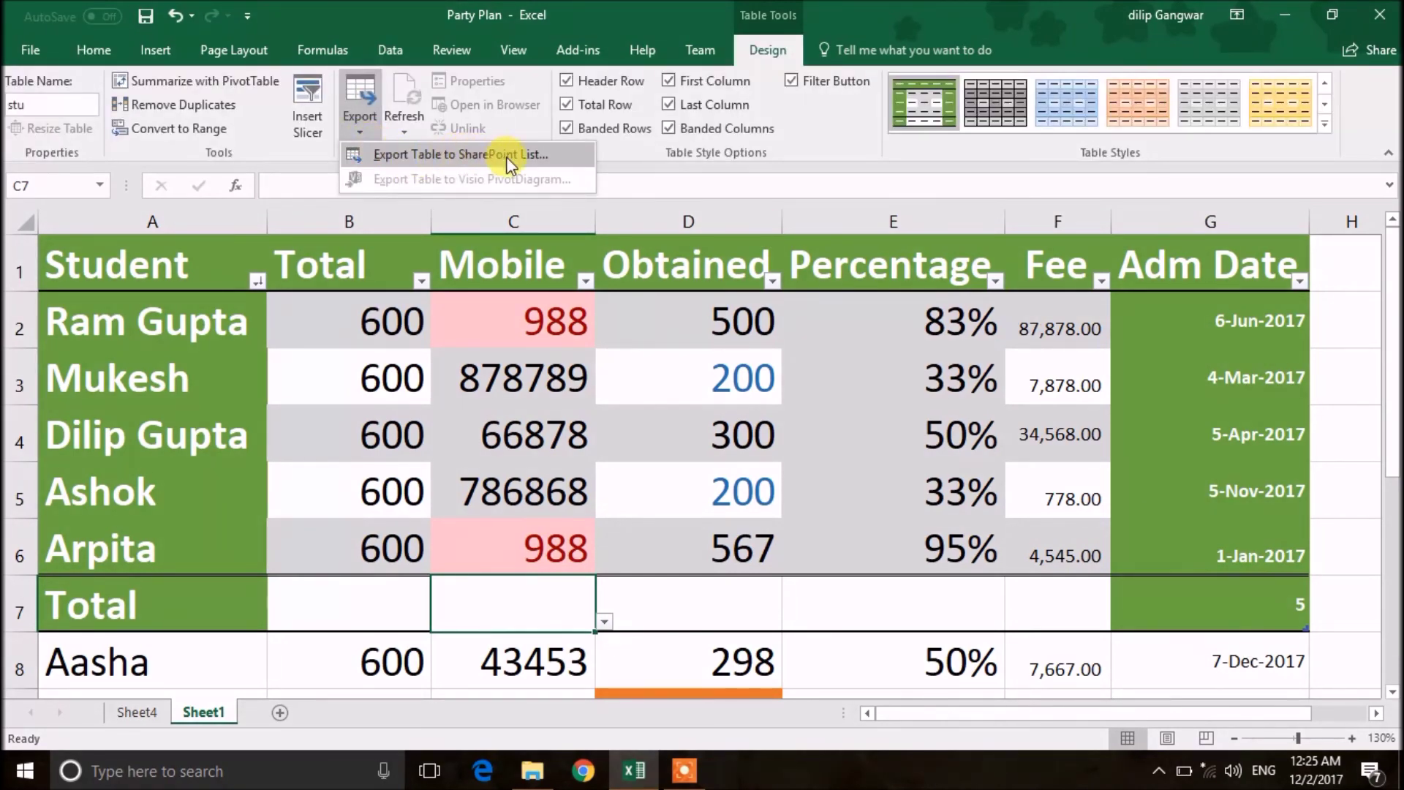
click(395, 126)
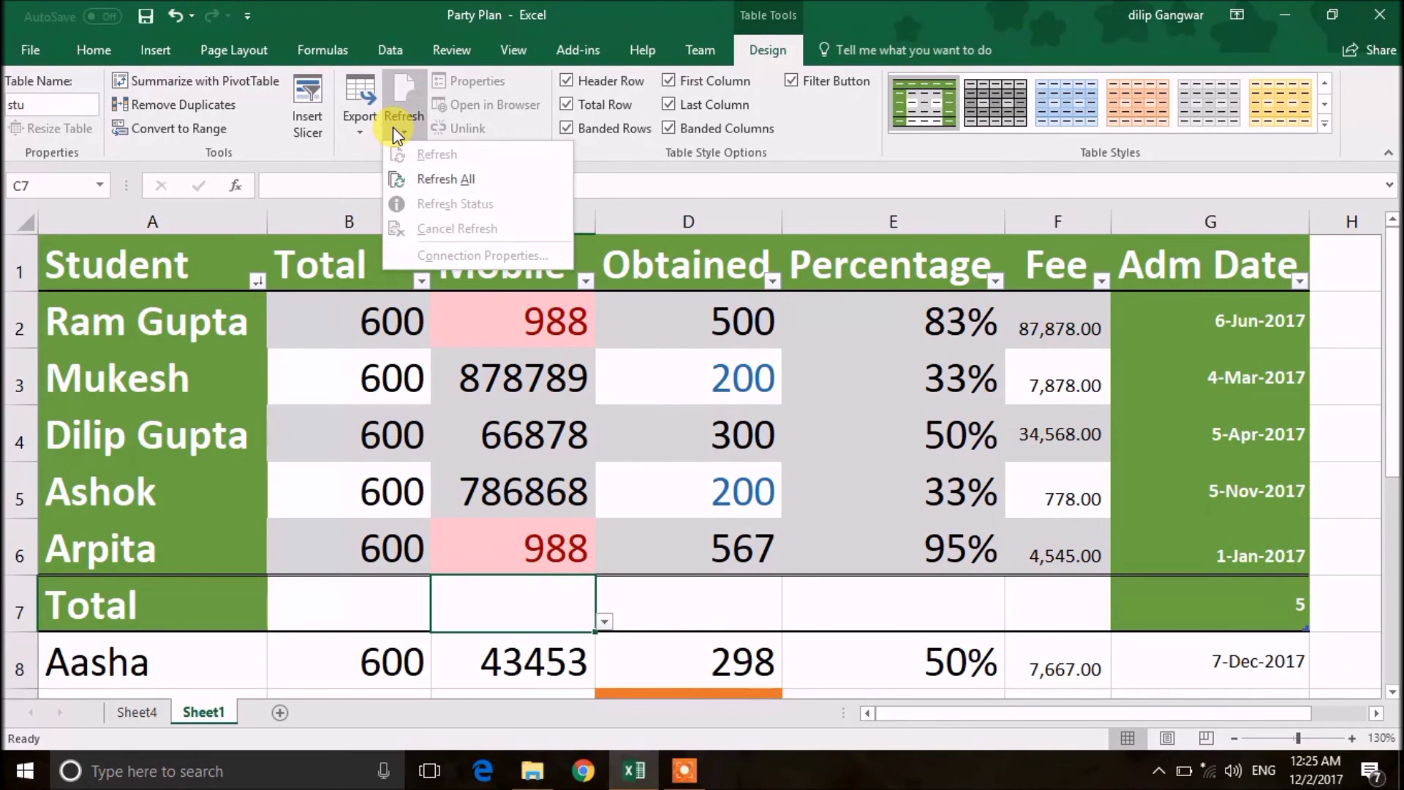
click(453, 179)
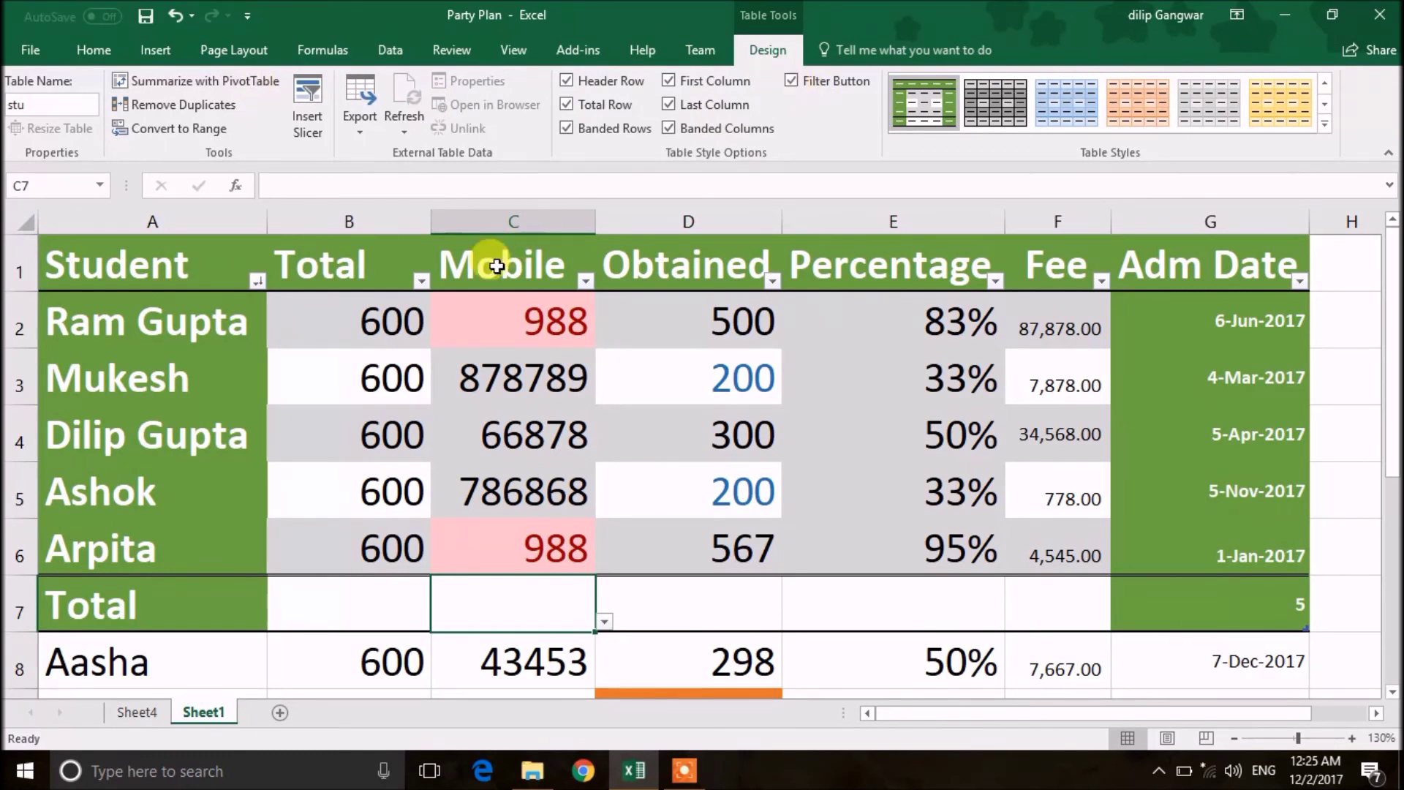
click(790, 81)
click(94, 50)
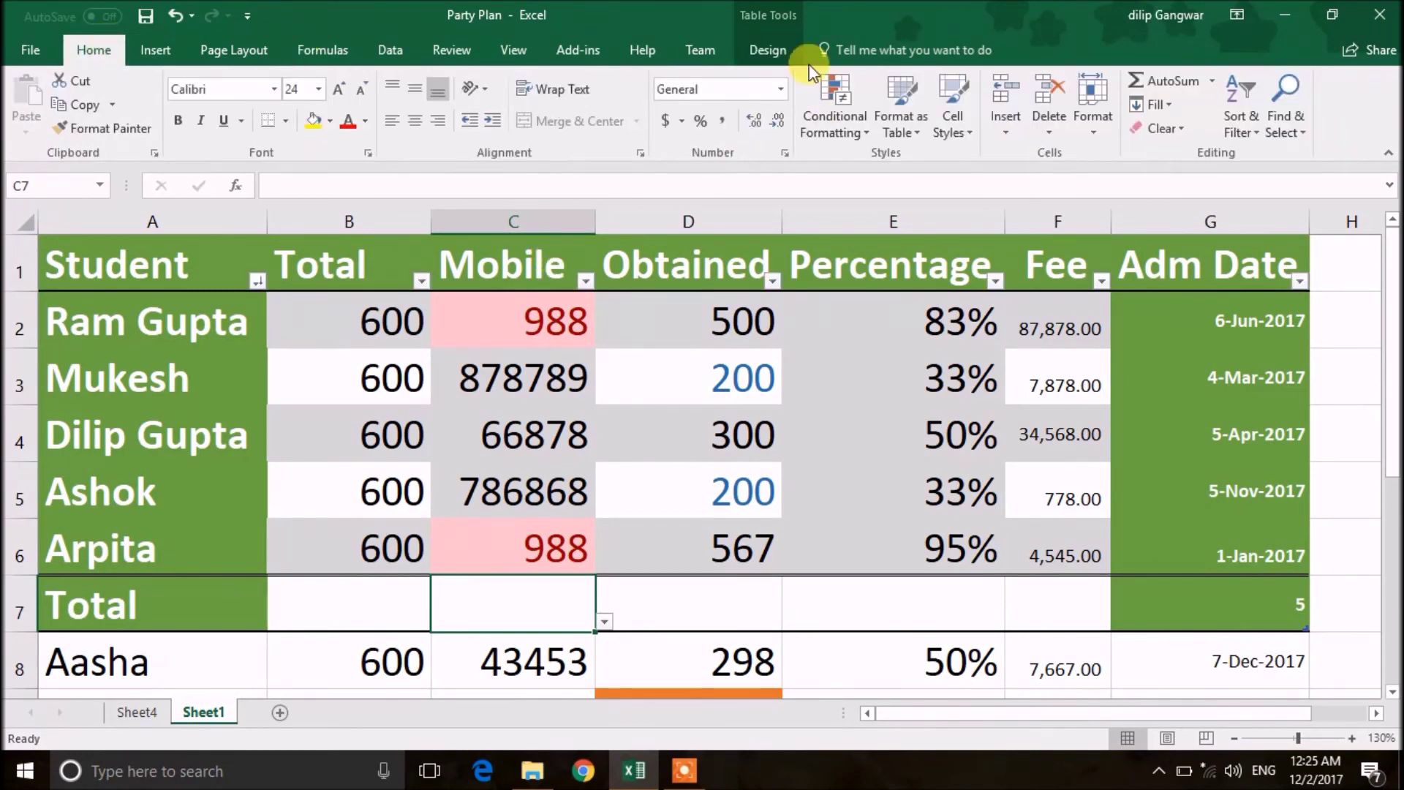